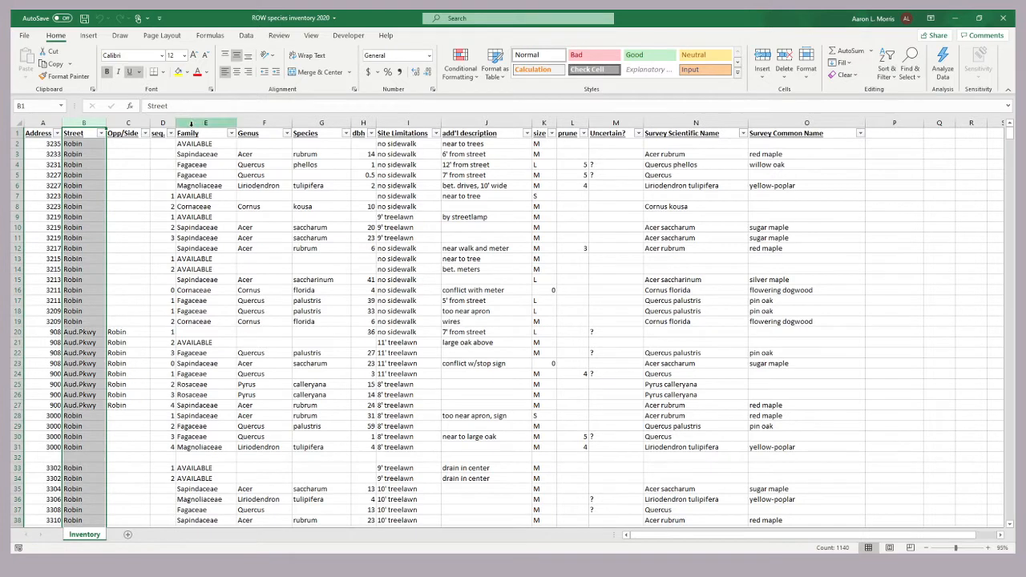
- Review the Genus, Species, dbh, size, Survey Scientific Name and Survey Common Name columns of the tree inventory
{"action": "left_click_drag", "start_coordinate": [285, 124], "coordinate": [306, 124]}
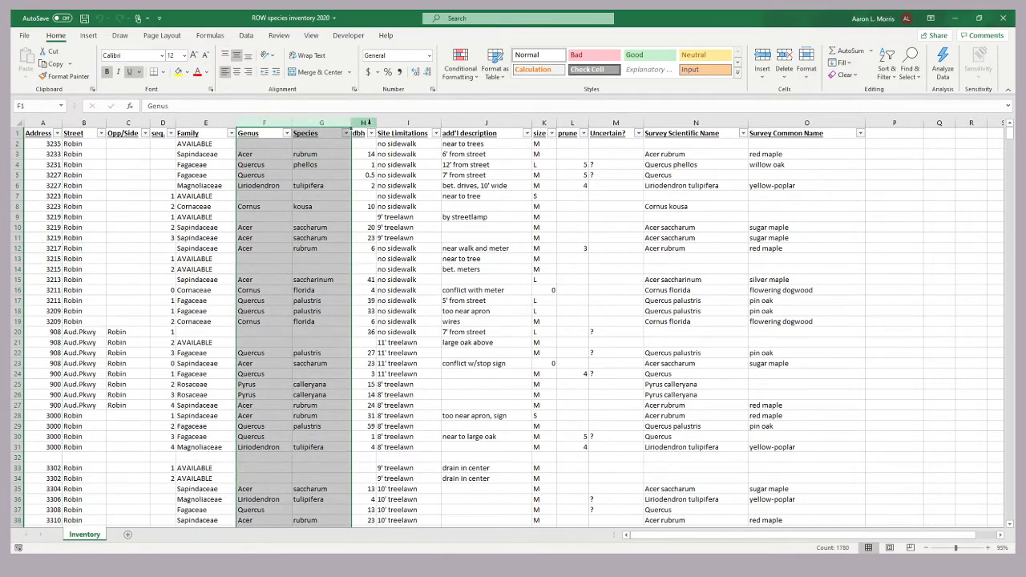
{"action": "left_click", "coordinate": [367, 123]}
{"action": "left_click", "coordinate": [544, 123]}
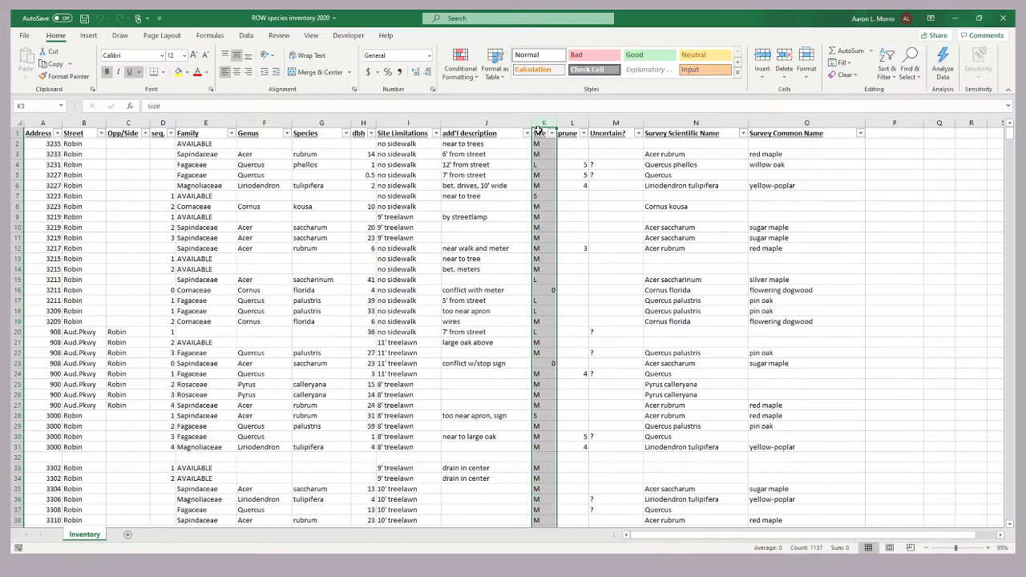
{"action": "left_click", "coordinate": [703, 130]}
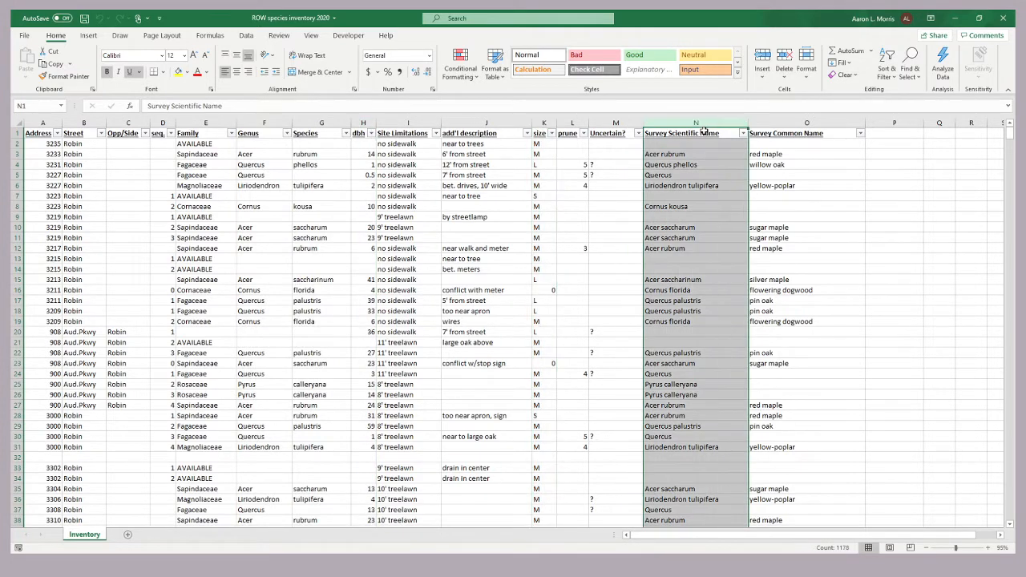
{"action": "left_click", "coordinate": [773, 122]}
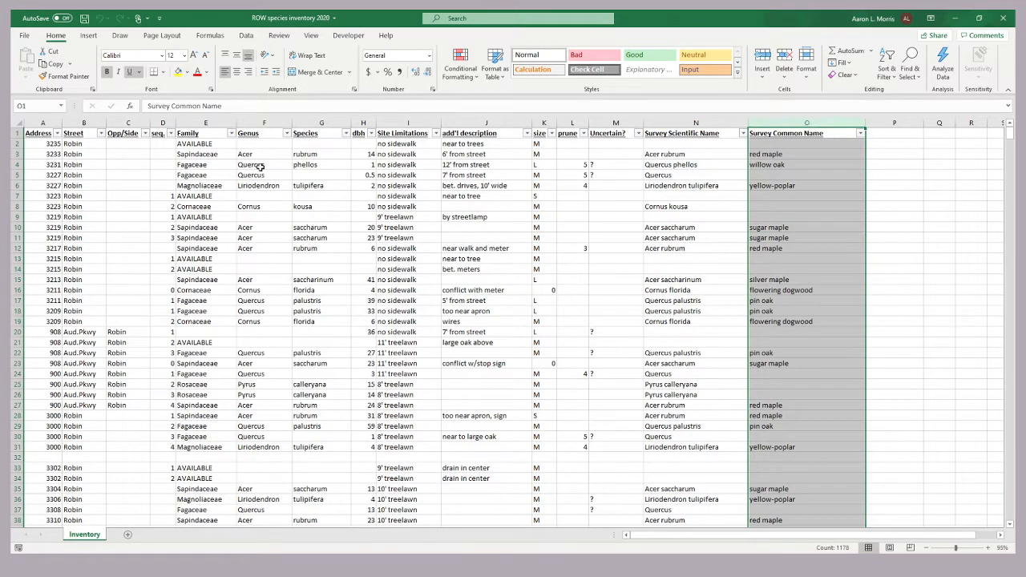
- Check how far the inventory records extend, from the first record to the last row, and return to the header row
{"action": "left_click", "coordinate": [50, 145]}
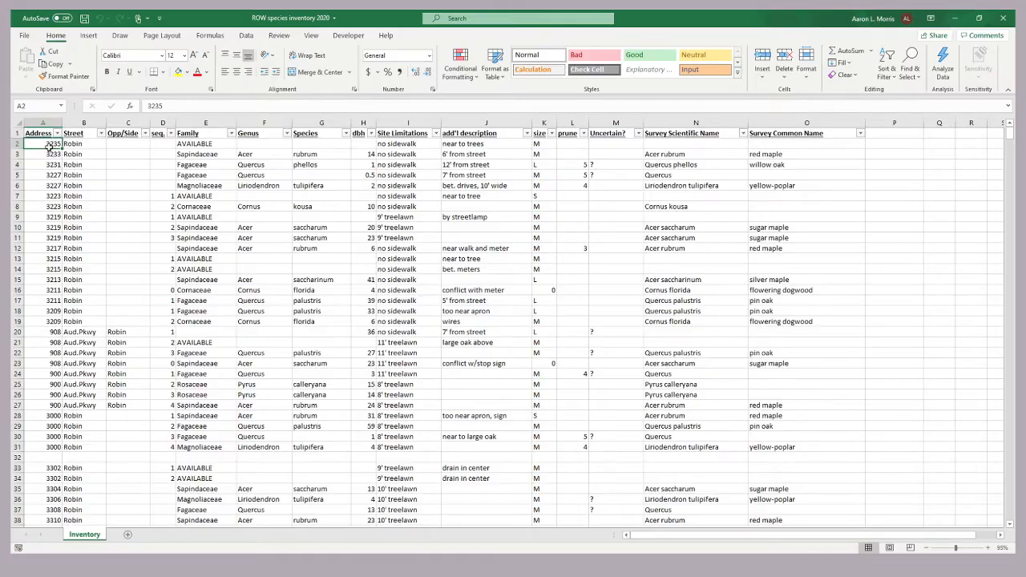
{"action": "key", "text": "ctrl+shift+Down"}
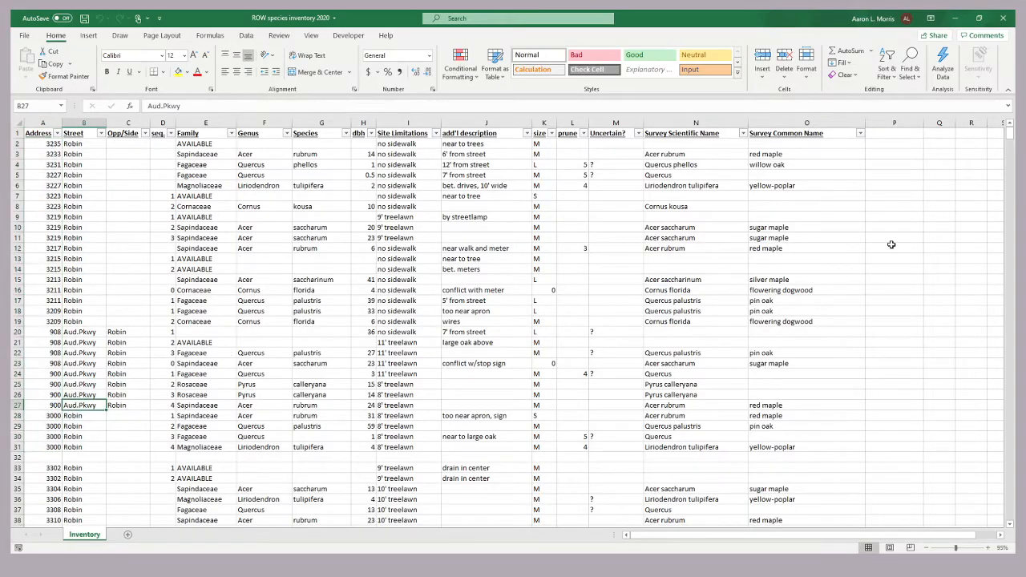
{"action": "left_click_drag", "start_coordinate": [1010, 133], "coordinate": [938, 513]}
{"action": "left_click", "coordinate": [19, 521]}
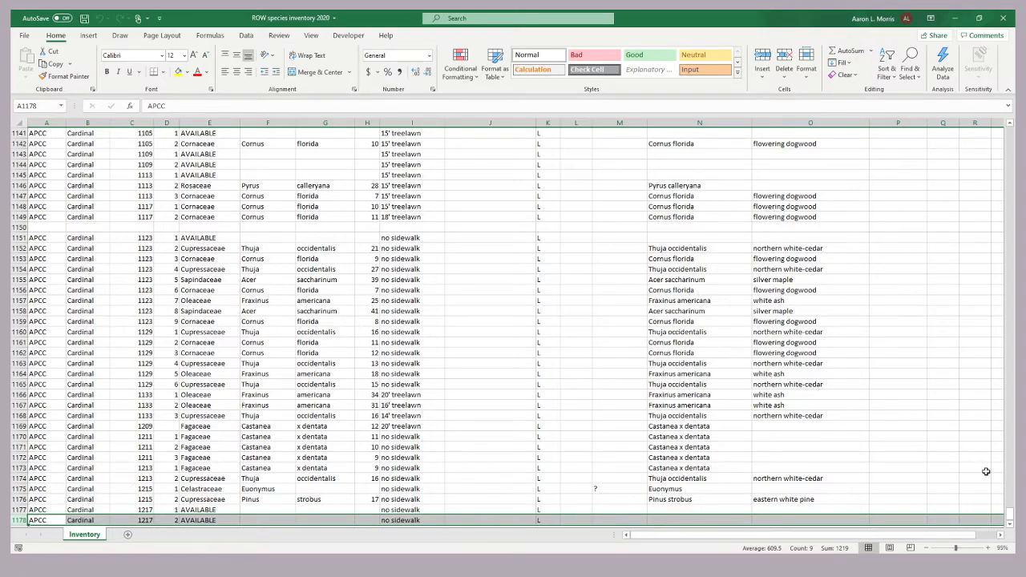
{"action": "left_click_drag", "start_coordinate": [1008, 520], "coordinate": [1007, 133]}
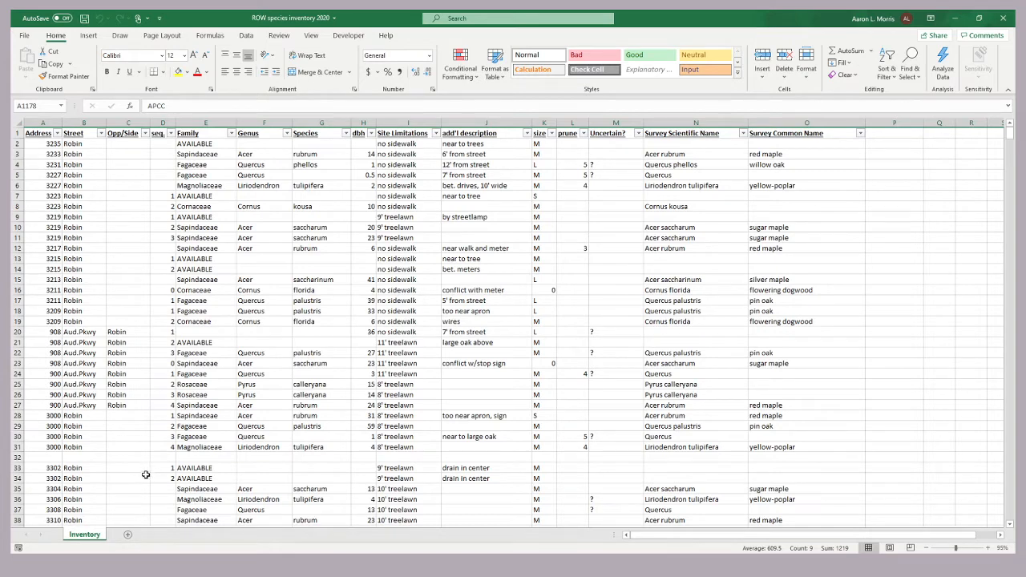
- Add a new worksheet to the workbook and name it Pivots
{"action": "left_click", "coordinate": [127, 537]}
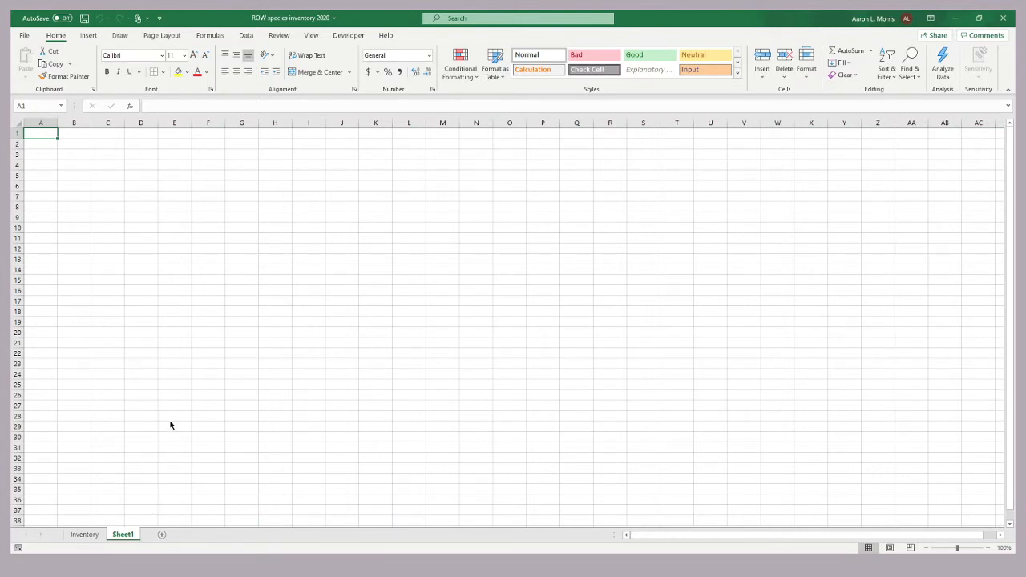
{"action": "key", "text": "alt+h"}
{"action": "type", "text": "or"}
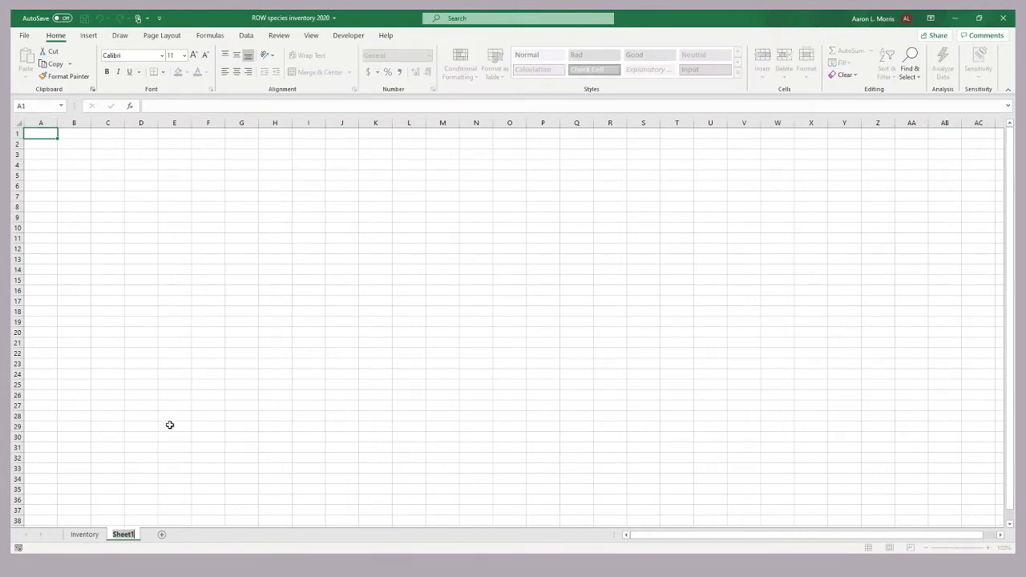
{"action": "type", "text": "Pivots"}
{"action": "key", "text": "Return"}
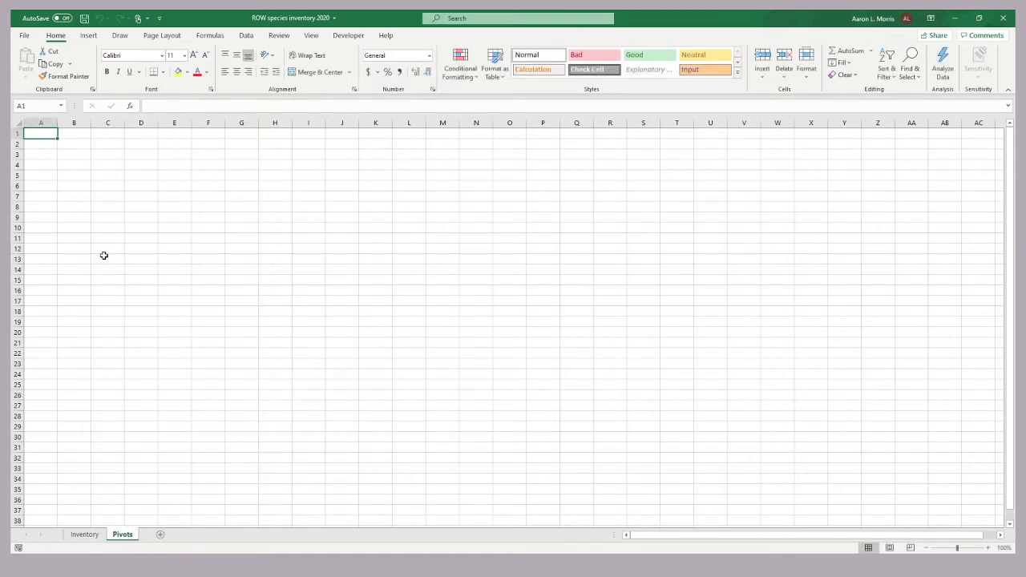
- Examine the Inventory sheet's data columns as the PivotTable source and return to the empty Pivots sheet
{"action": "left_click", "coordinate": [84, 536]}
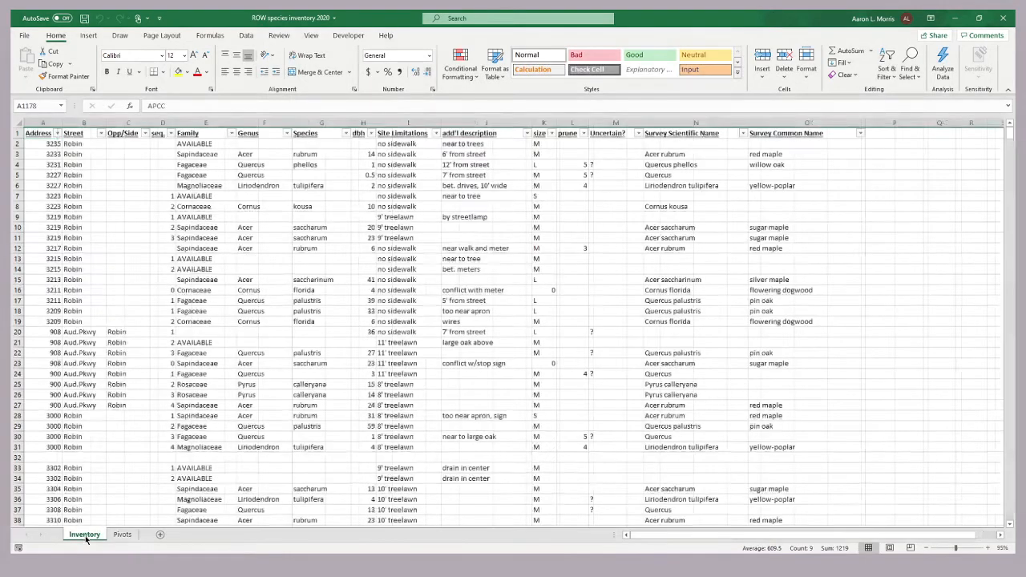
{"action": "left_click", "coordinate": [122, 535]}
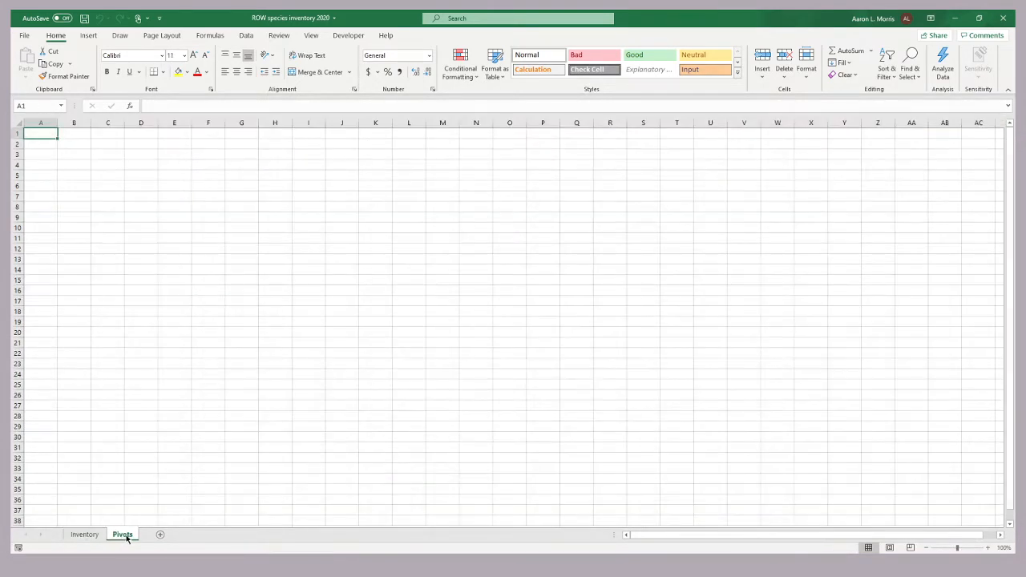
{"action": "left_click", "coordinate": [84, 536]}
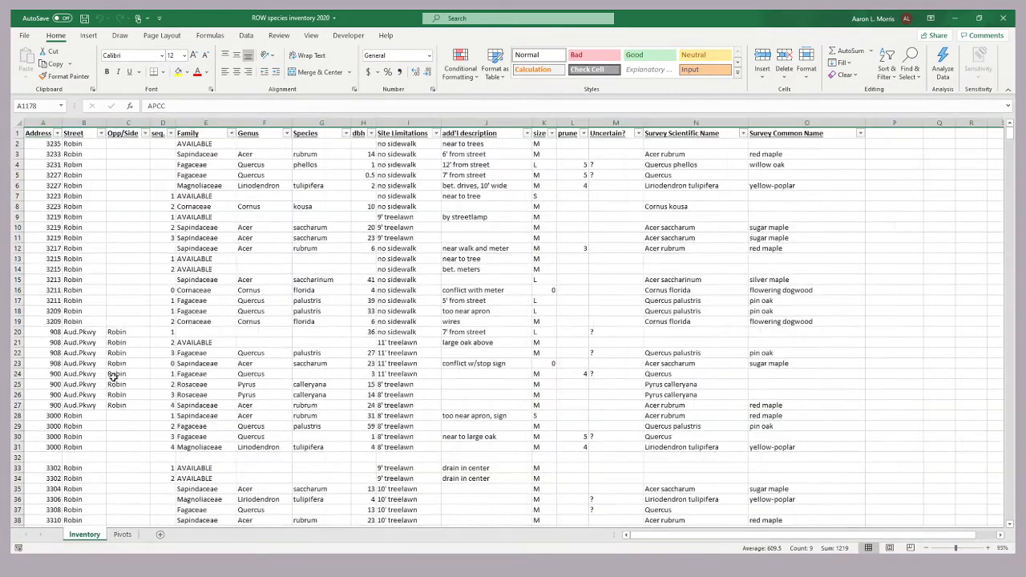
{"action": "left_click_drag", "start_coordinate": [36, 122], "coordinate": [746, 122]}
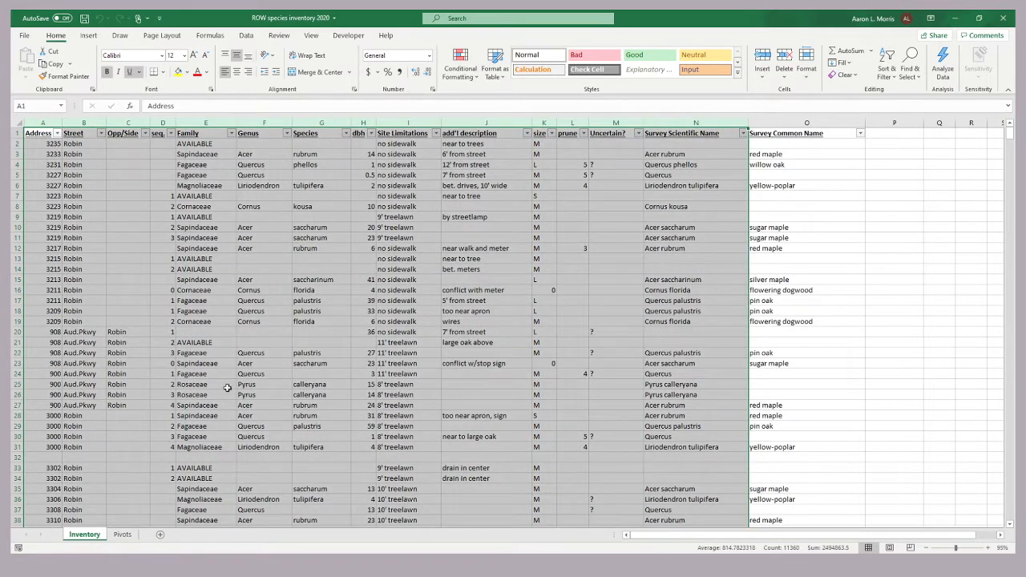
{"action": "left_click", "coordinate": [131, 500]}
{"action": "left_click", "coordinate": [125, 537]}
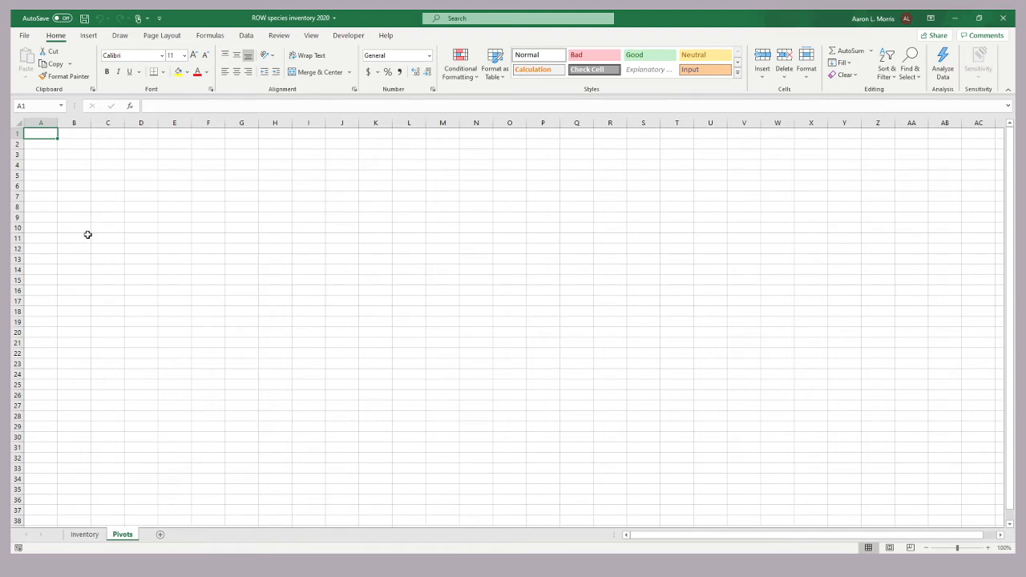
- Insert a PivotTable at cell A1 of the Pivots sheet, using Inventory columns A through O as its source
{"action": "left_click", "coordinate": [90, 36]}
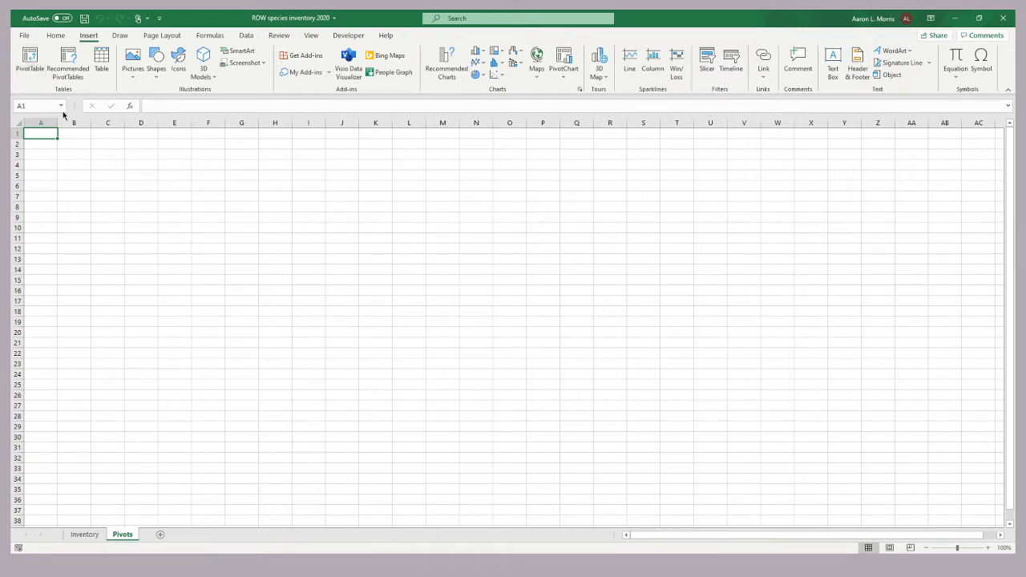
{"action": "left_click", "coordinate": [117, 211]}
{"action": "left_click", "coordinate": [53, 137]}
{"action": "left_click", "coordinate": [75, 145]}
{"action": "left_click", "coordinate": [81, 156]}
{"action": "left_click", "coordinate": [83, 141]}
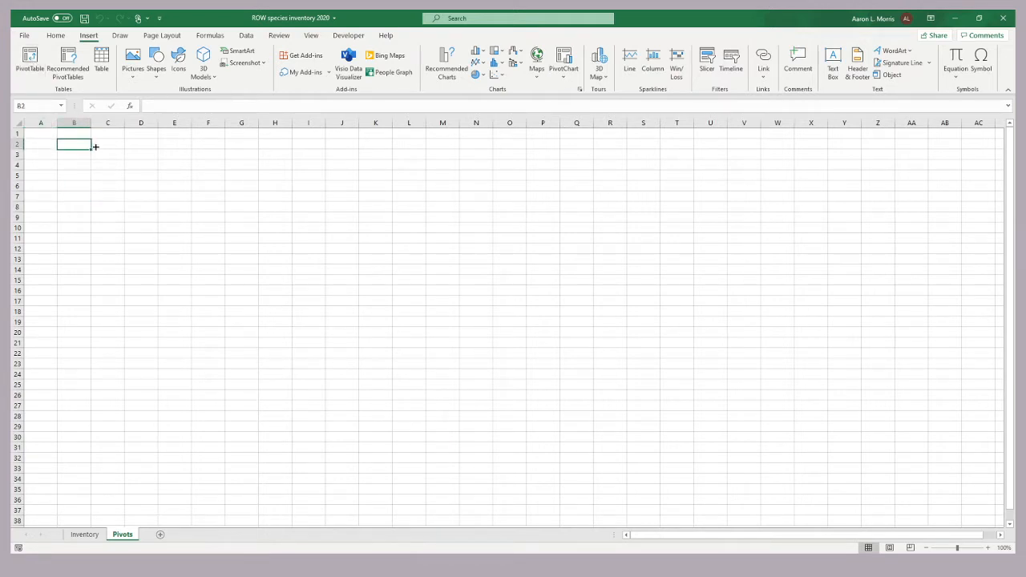
{"action": "left_click", "coordinate": [111, 146]}
{"action": "left_click", "coordinate": [75, 144]}
{"action": "left_click", "coordinate": [51, 135]}
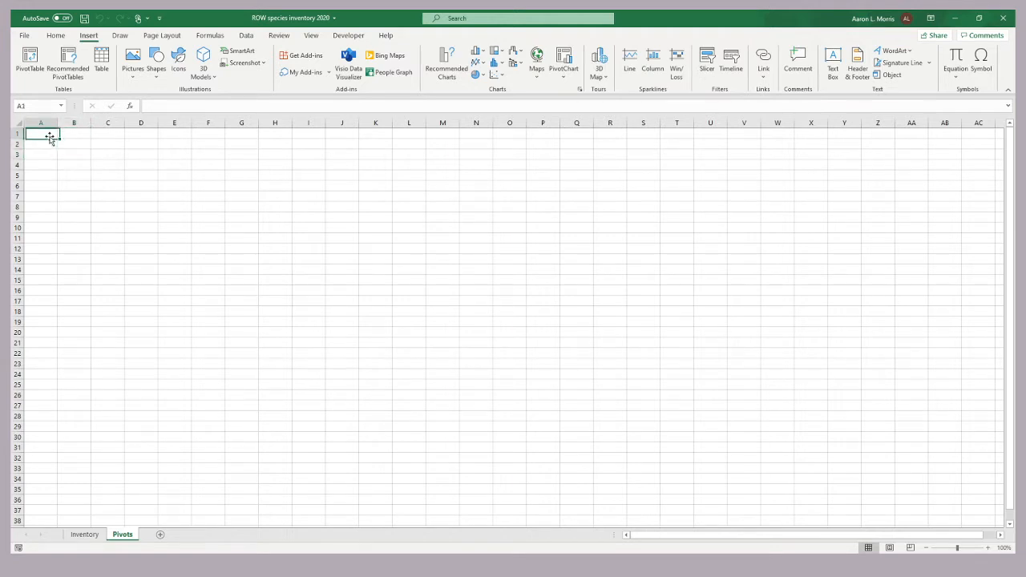
{"action": "left_click", "coordinate": [36, 64]}
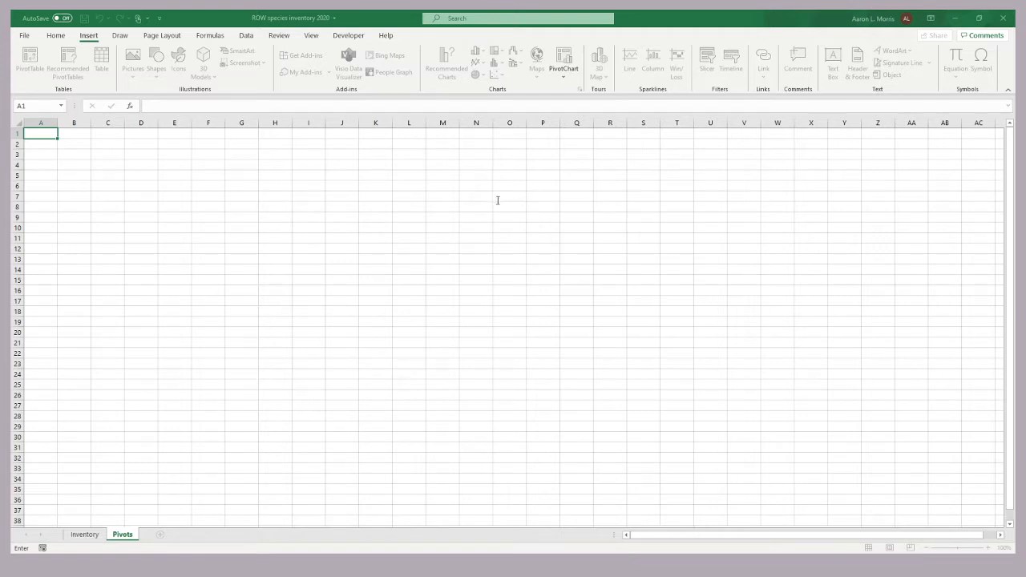
{"action": "left_click", "coordinate": [85, 535]}
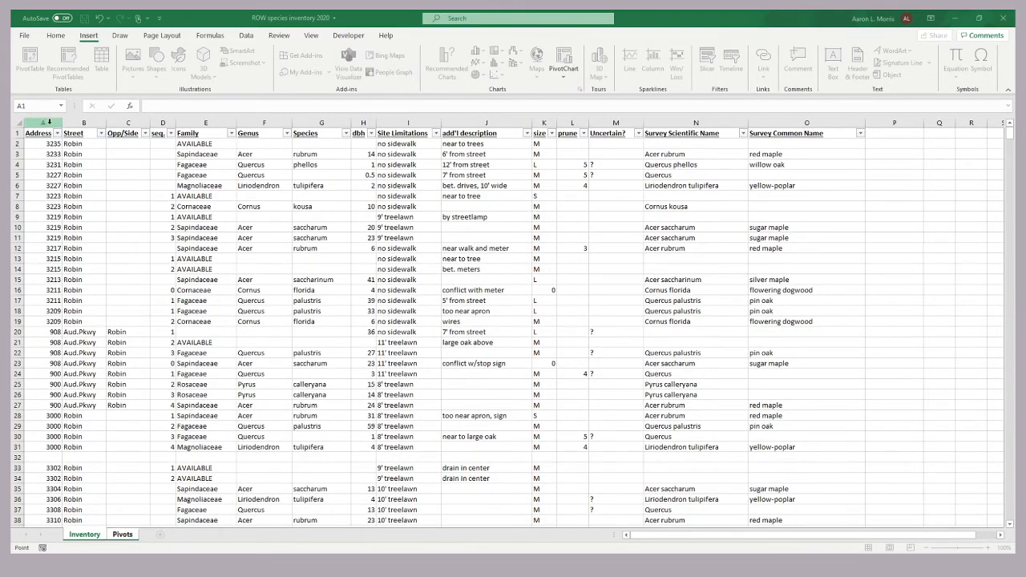
{"action": "left_click_drag", "start_coordinate": [49, 122], "coordinate": [756, 123]}
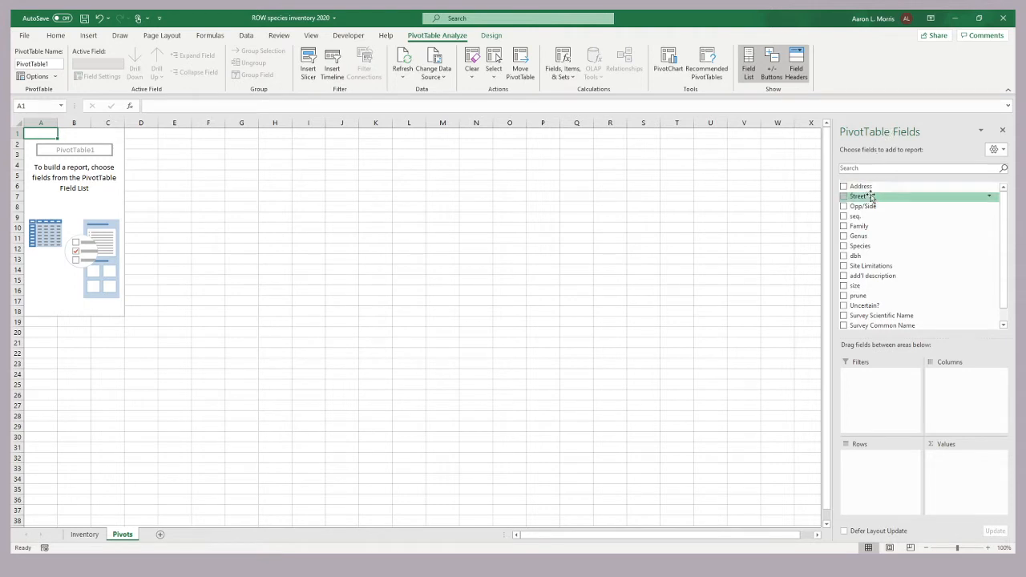
- Compare the PivotTable's available fields with the column headers in the Inventory sheet
{"action": "scroll", "coordinate": [1001, 222], "scroll_direction": "down", "scroll_amount": 1}
{"action": "scroll", "coordinate": [1001, 222], "scroll_direction": "up", "scroll_amount": 1}
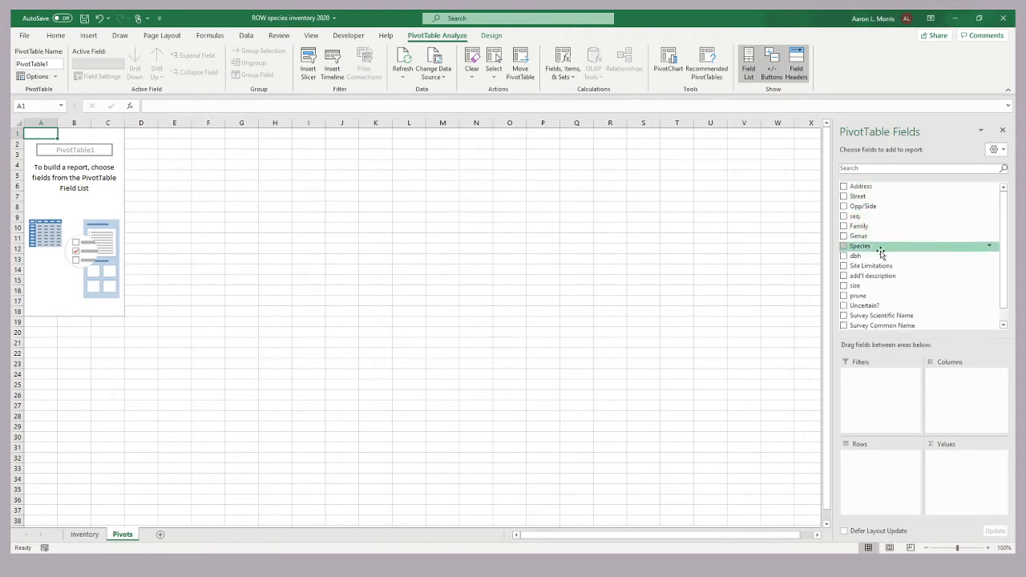
{"action": "left_click", "coordinate": [80, 534]}
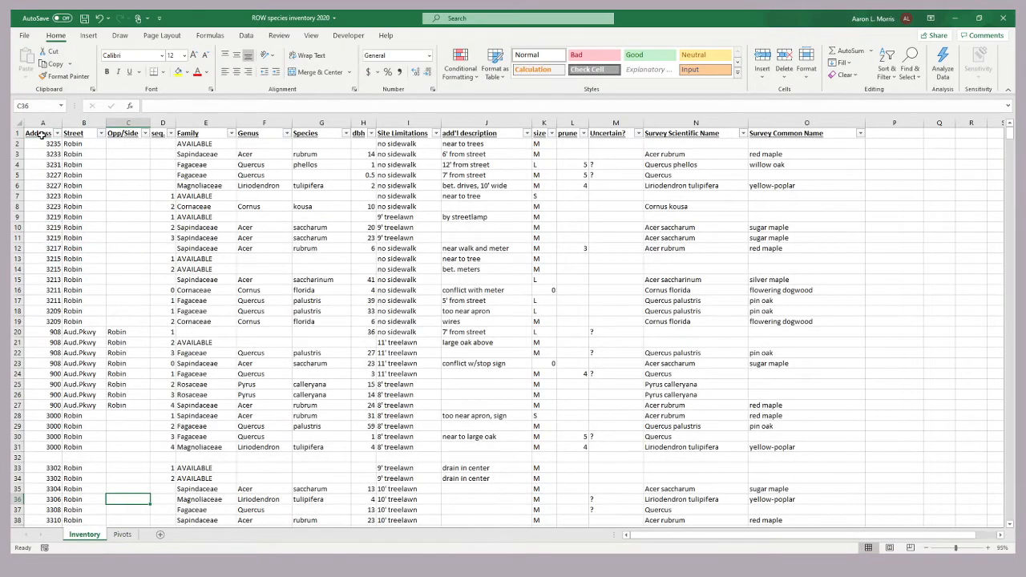
{"action": "left_click", "coordinate": [40, 137]}
{"action": "left_click", "coordinate": [84, 135]}
{"action": "key", "text": "Right"}
{"action": "key", "text": "Right"}
{"action": "key", "text": "Right"}
{"action": "key", "text": "Right"}
{"action": "key", "text": "Right"}
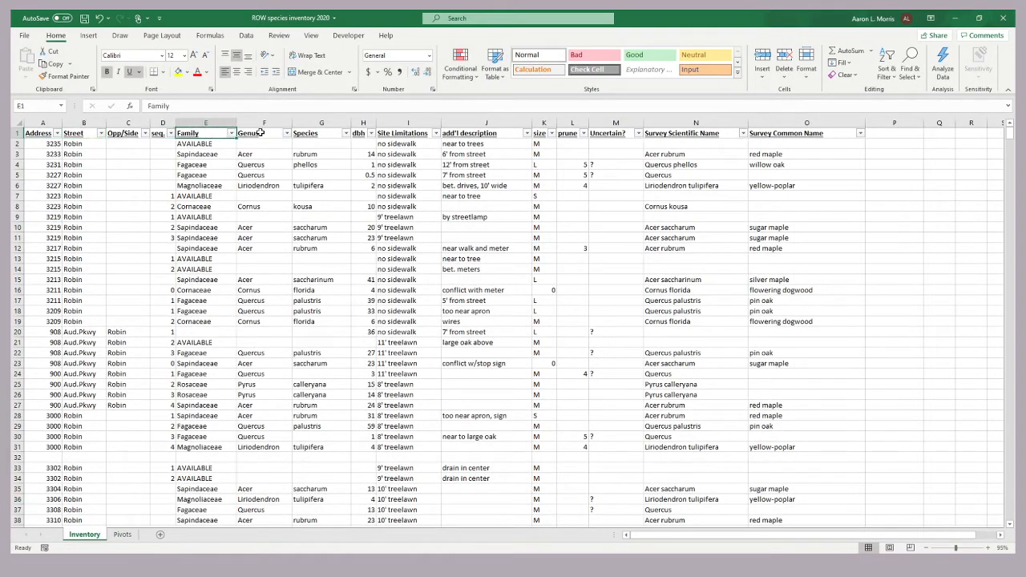
{"action": "left_click", "coordinate": [122, 534]}
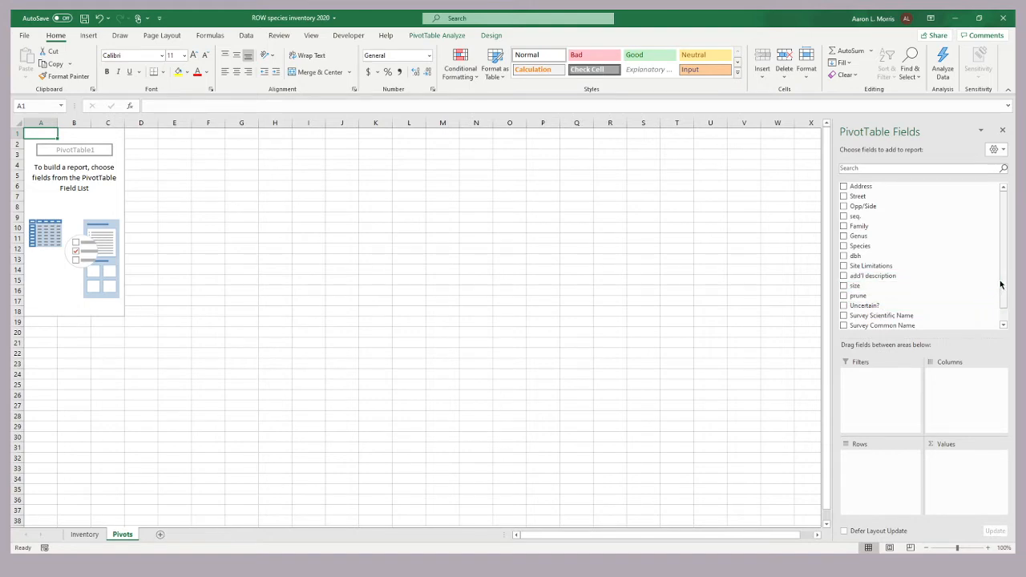
- Locate the Survey Common Name field and examine the matching column's entries in the Inventory sheet
{"action": "left_click_drag", "start_coordinate": [1002, 283], "coordinate": [999, 297]}
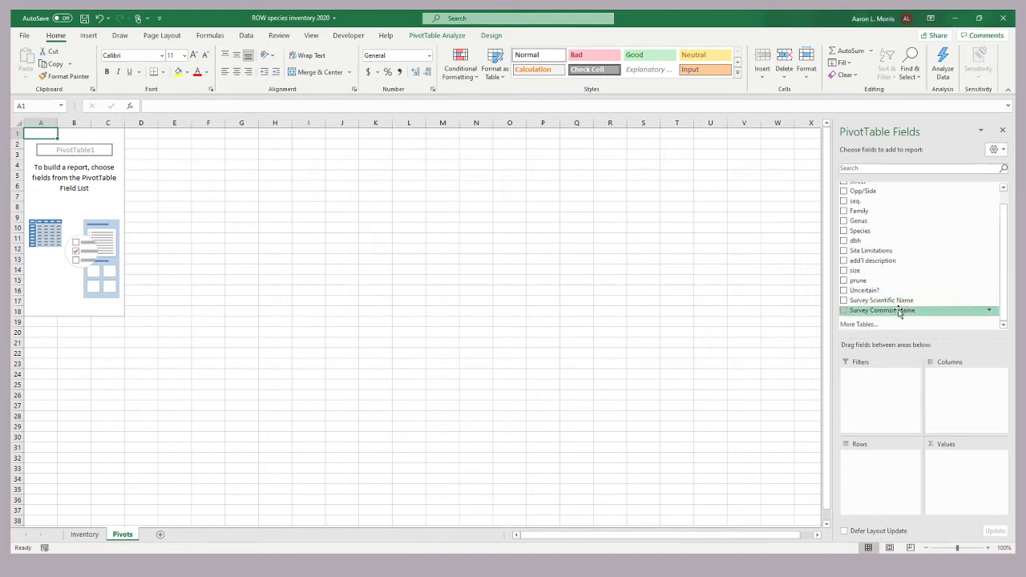
{"action": "left_click", "coordinate": [84, 534]}
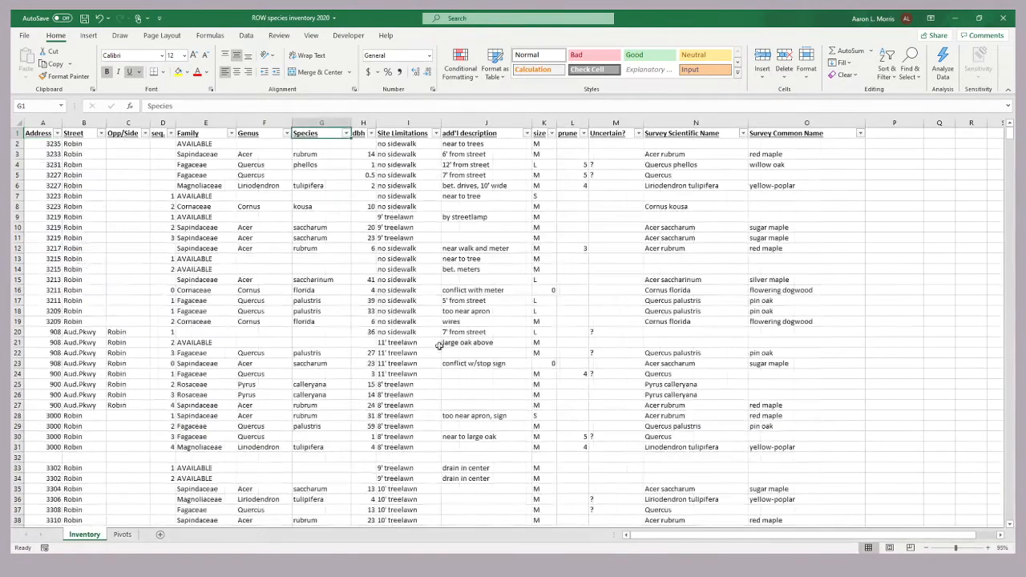
{"action": "left_click", "coordinate": [780, 123]}
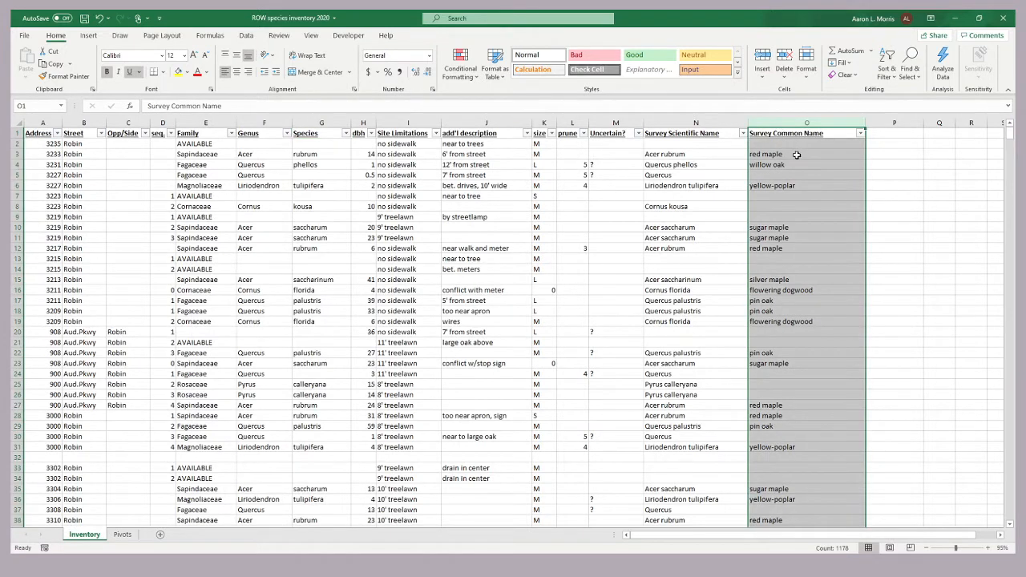
{"action": "left_click", "coordinate": [790, 154]}
{"action": "left_click", "coordinate": [792, 164]}
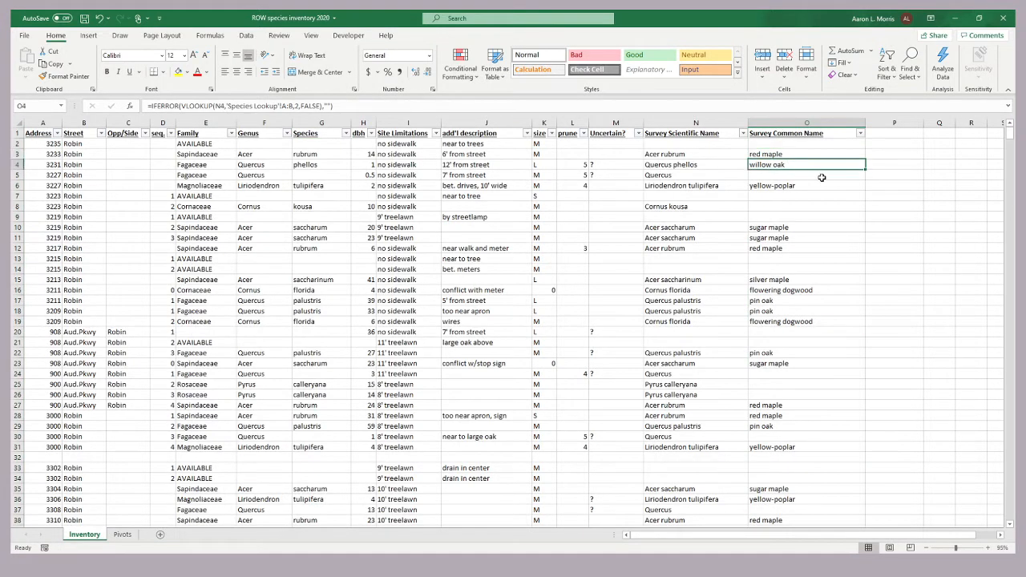
{"action": "left_click", "coordinate": [804, 187]}
{"action": "left_click", "coordinate": [799, 237]}
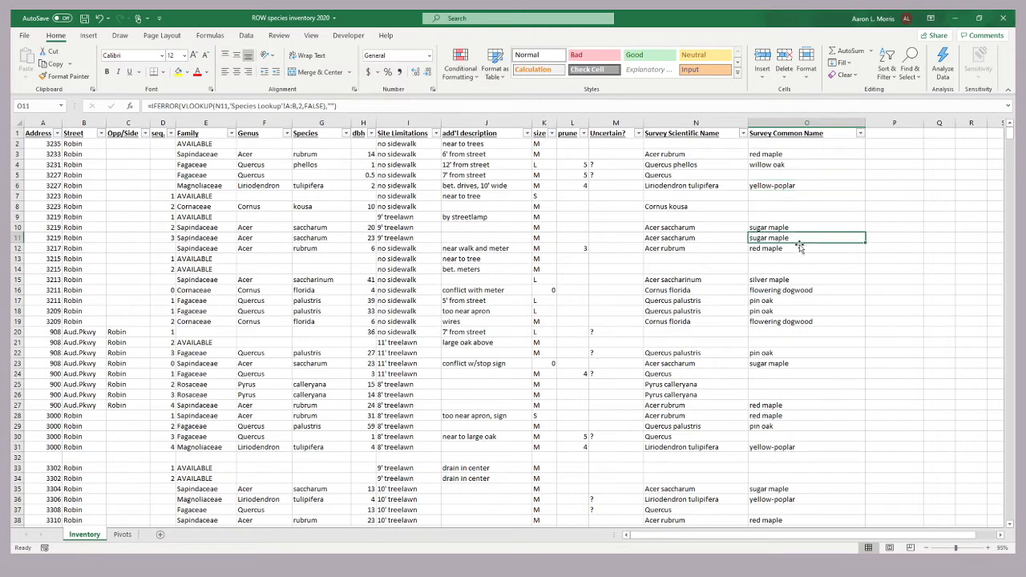
- Add the Survey Common Name field to the PivotTable's rows and compare the species list with the Inventory sheet
{"action": "left_click", "coordinate": [124, 534]}
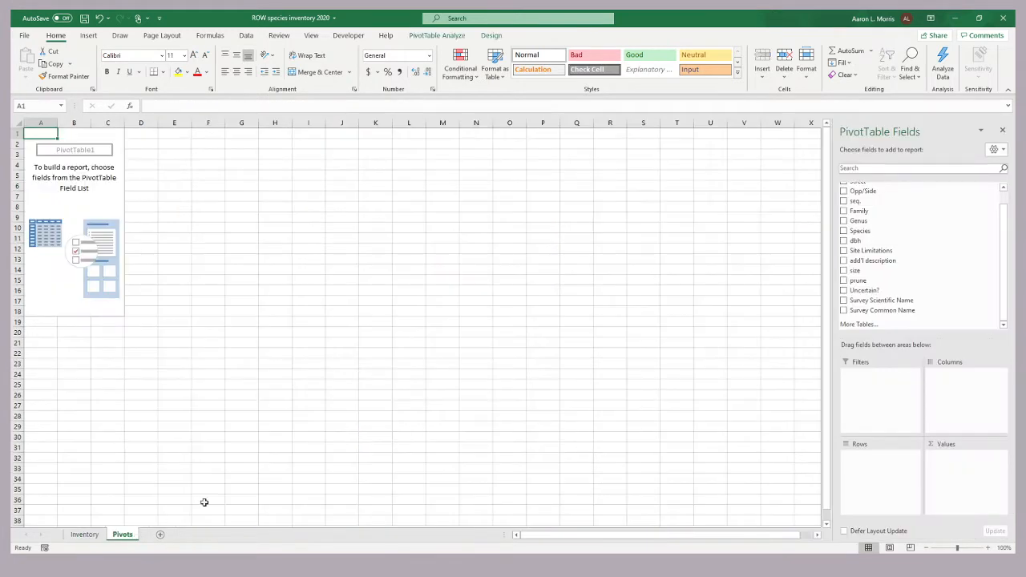
{"action": "left_click_drag", "start_coordinate": [876, 313], "coordinate": [876, 474]}
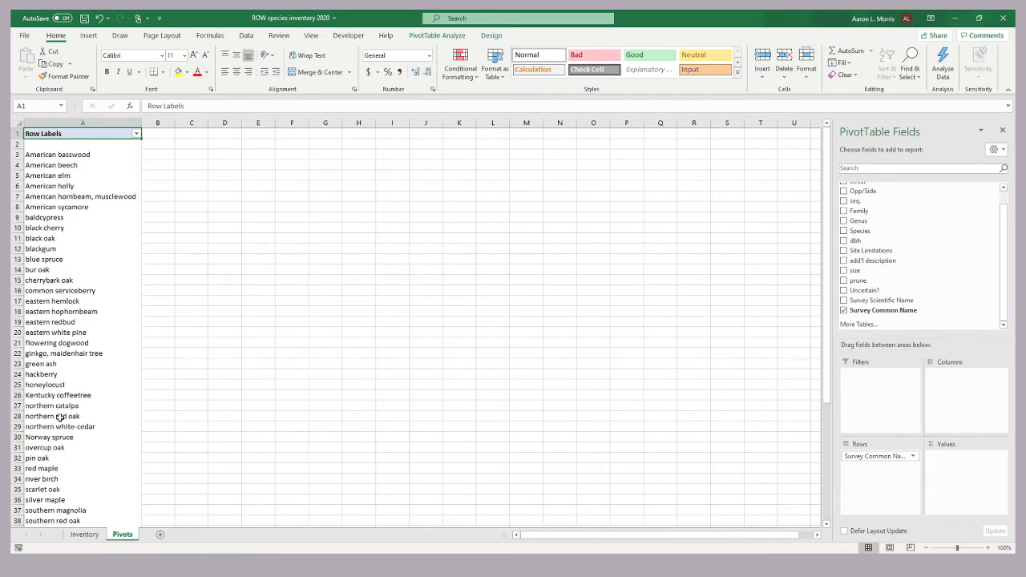
{"action": "mouse_move", "coordinate": [827, 234]}
{"action": "left_mouse_down"}
{"action": "mouse_move", "coordinate": [806, 373]}
{"action": "mouse_move", "coordinate": [829, 224]}
{"action": "left_mouse_up"}
{"action": "left_click_drag", "start_coordinate": [825, 286], "coordinate": [826, 431]}
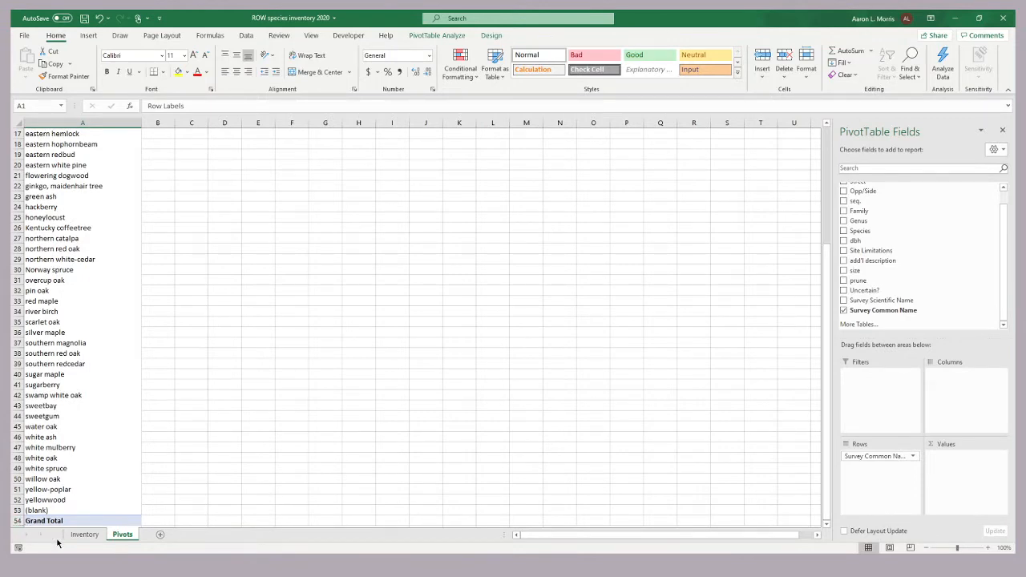
{"action": "left_click", "coordinate": [84, 533]}
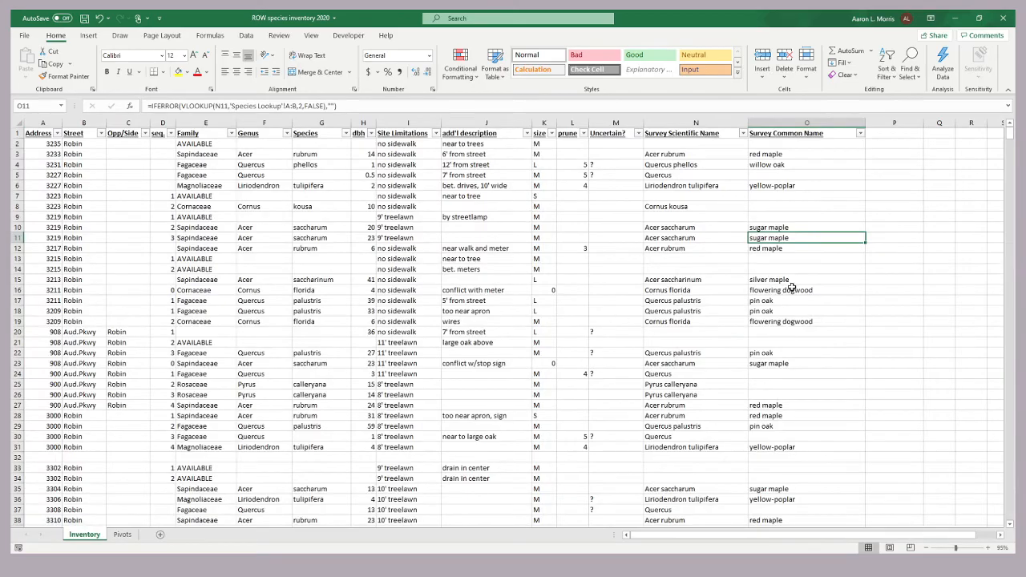
- Add the Survey Common Name field to the PivotTable's values as a count on the Pivots sheet
{"action": "mouse_move", "coordinate": [1009, 136]}
{"action": "left_mouse_down"}
{"action": "mouse_move", "coordinate": [1003, 210]}
{"action": "mouse_move", "coordinate": [1009, 132]}
{"action": "left_mouse_up"}
{"action": "left_click", "coordinate": [123, 535]}
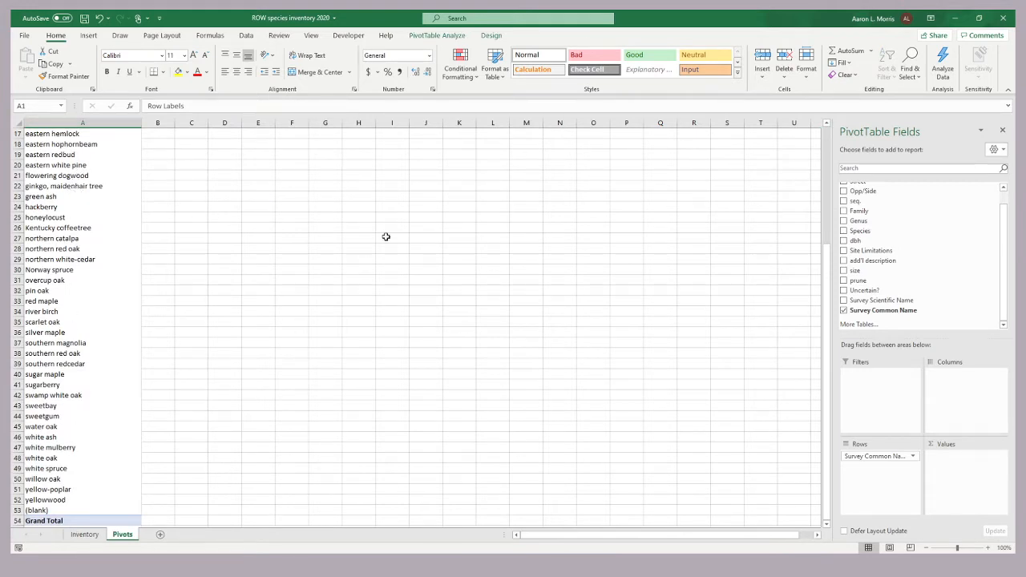
{"action": "left_click_drag", "start_coordinate": [828, 250], "coordinate": [831, 131]}
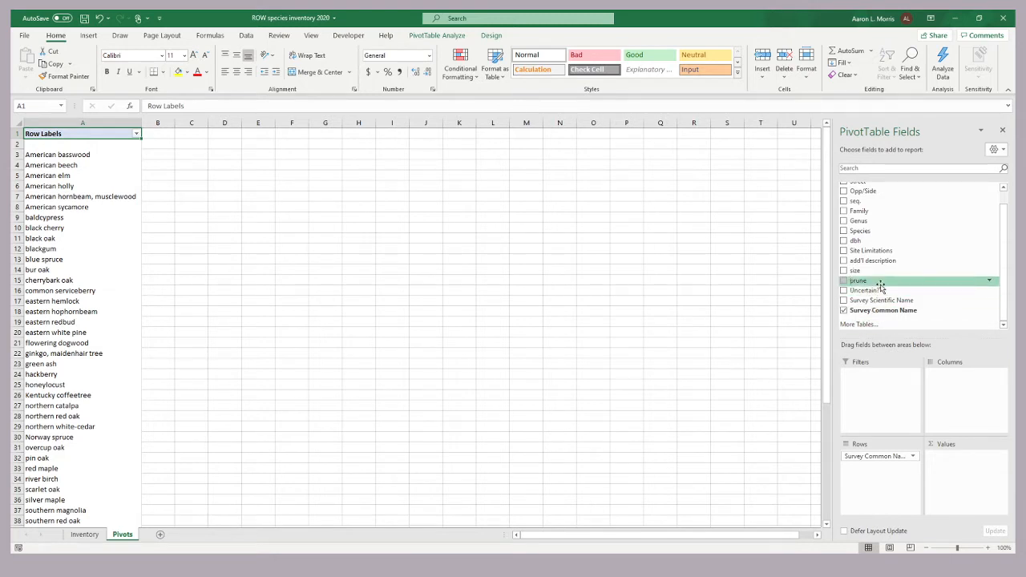
{"action": "left_click_drag", "start_coordinate": [877, 315], "coordinate": [970, 478]}
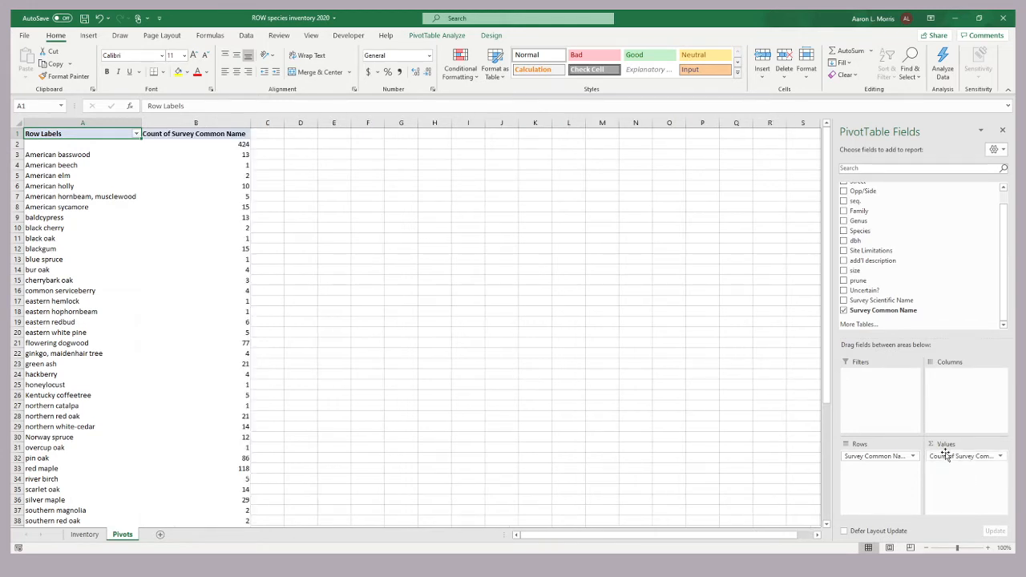
{"action": "left_click", "coordinate": [190, 136]}
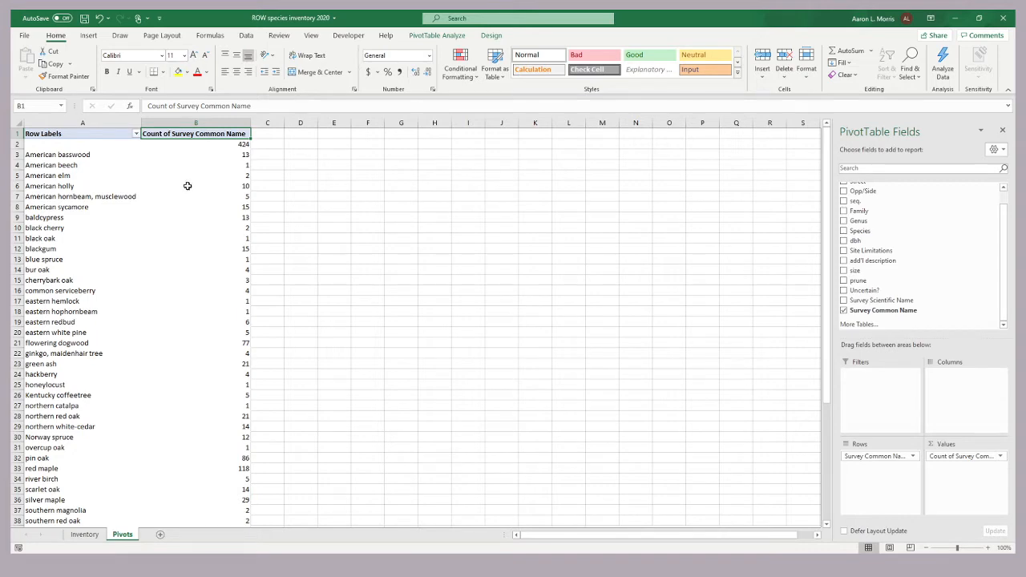
- Examine the counts for the blank label, red maple, pin oak and flowering dogwood rows against the Inventory sheet
{"action": "left_click", "coordinate": [84, 533]}
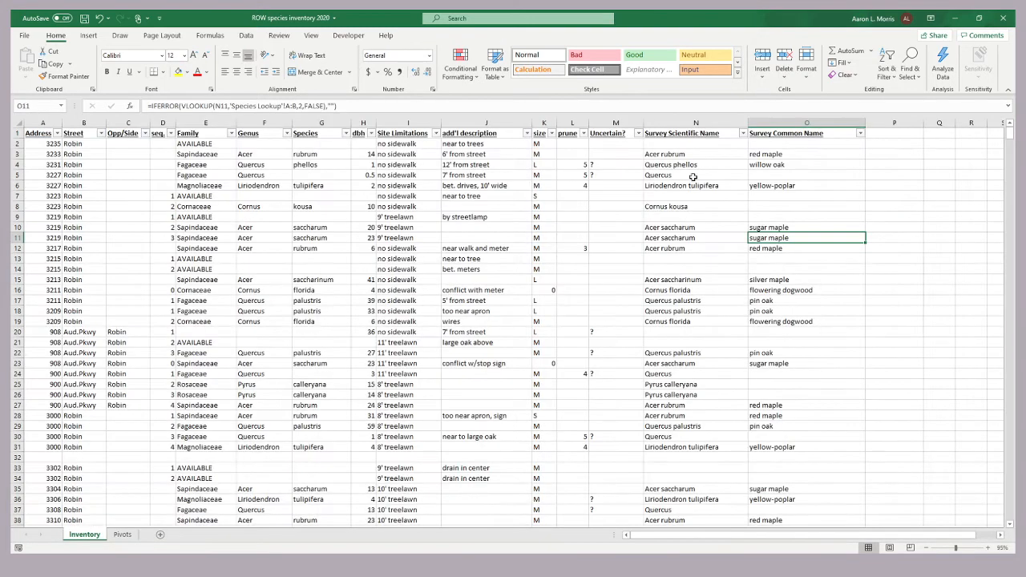
{"action": "left_click", "coordinate": [121, 534]}
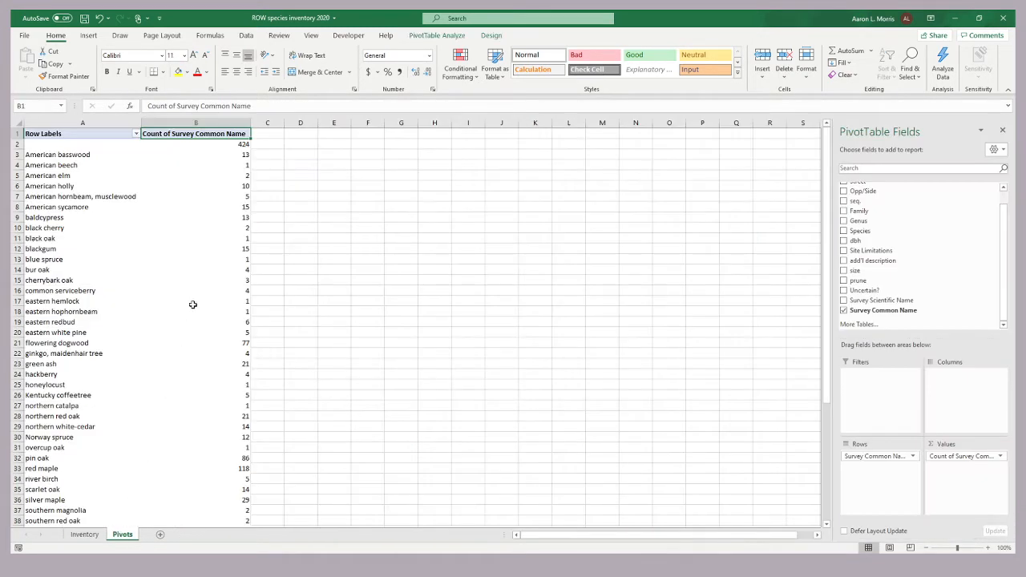
{"action": "left_click_drag", "start_coordinate": [96, 154], "coordinate": [204, 188]}
{"action": "left_click", "coordinate": [186, 143]}
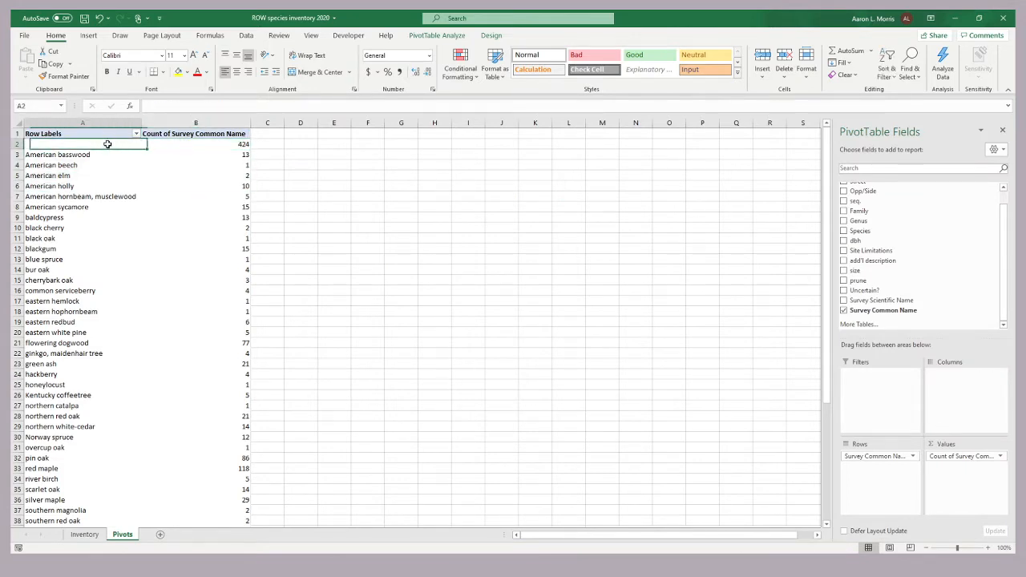
{"action": "left_click", "coordinate": [105, 144]}
{"action": "left_click", "coordinate": [47, 471]}
{"action": "left_click", "coordinate": [16, 468]}
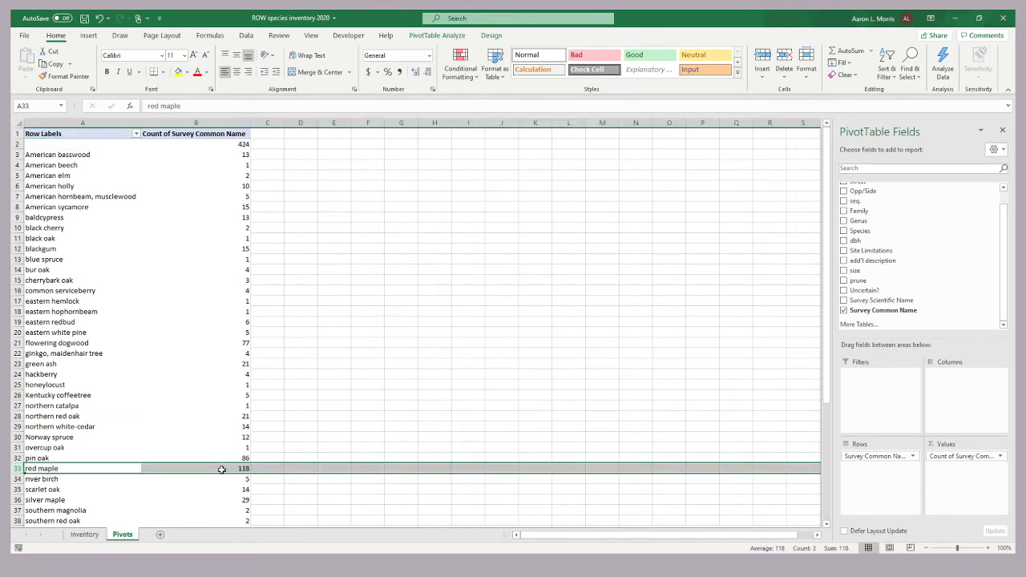
{"action": "left_click", "coordinate": [16, 459]}
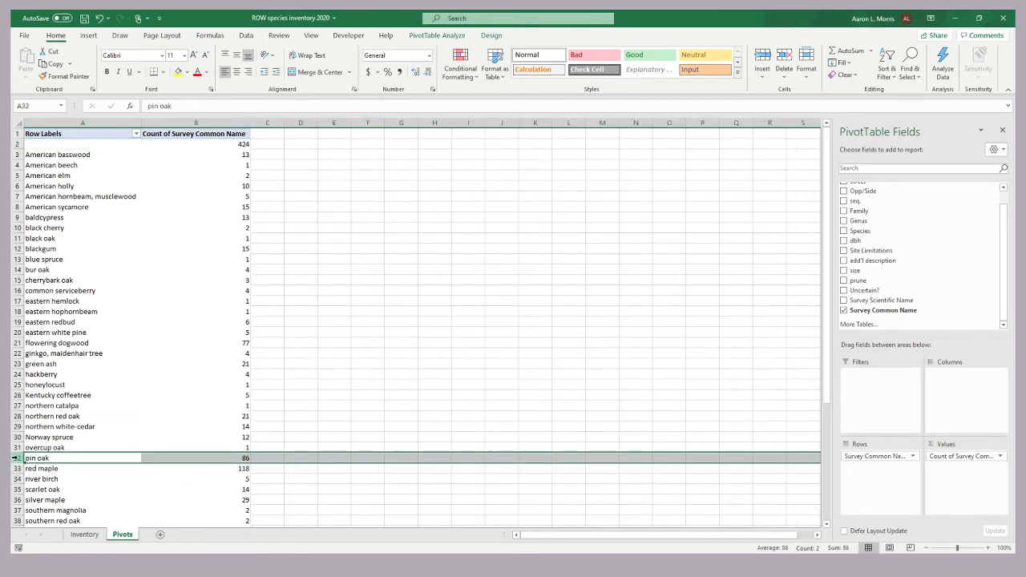
{"action": "left_click", "coordinate": [16, 343]}
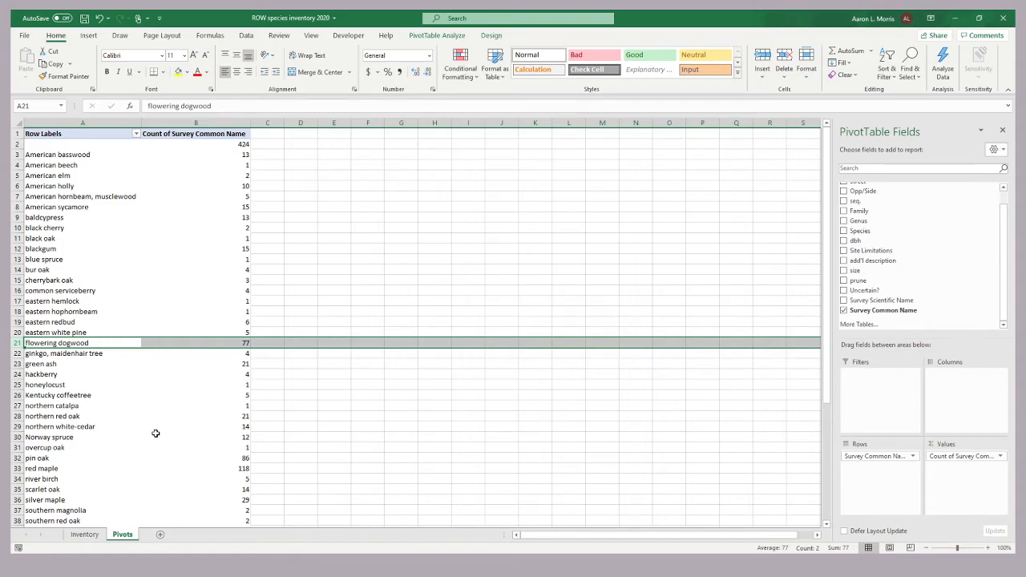
- Review the Inventory sheet's columns, then add the Street field to the PivotTable's columns
{"action": "left_click", "coordinate": [85, 534]}
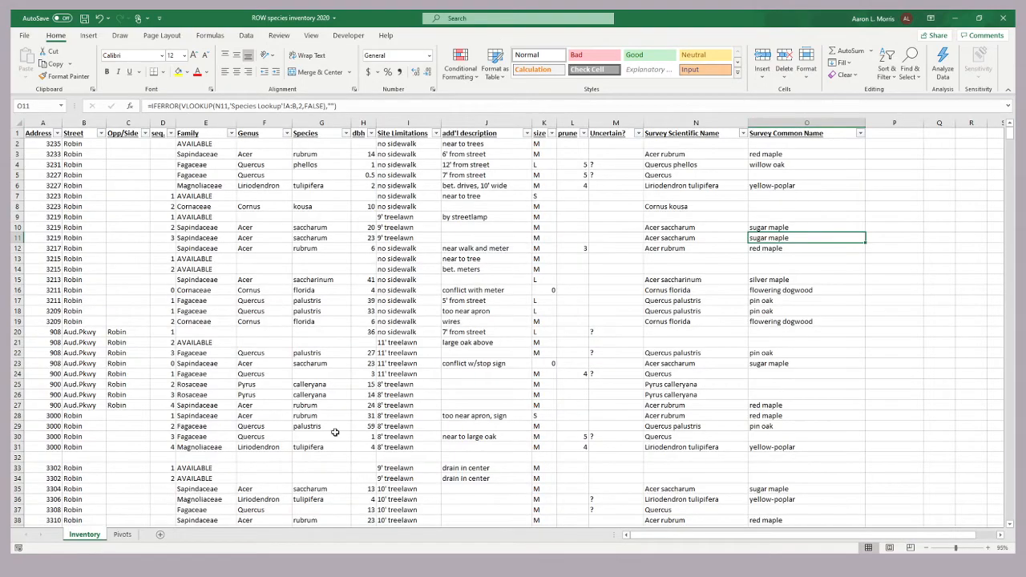
{"action": "mouse_move", "coordinate": [1011, 136]}
{"action": "left_mouse_down"}
{"action": "mouse_move", "coordinate": [1009, 208]}
{"action": "mouse_move", "coordinate": [1011, 132]}
{"action": "left_mouse_up"}
{"action": "left_click", "coordinate": [122, 533]}
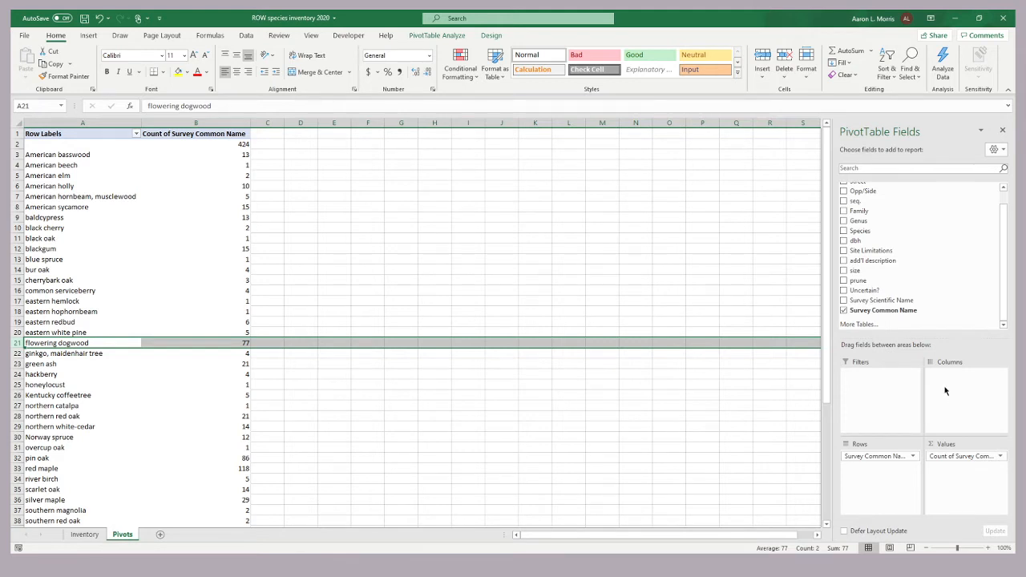
{"action": "left_click_drag", "start_coordinate": [1001, 286], "coordinate": [1006, 250]}
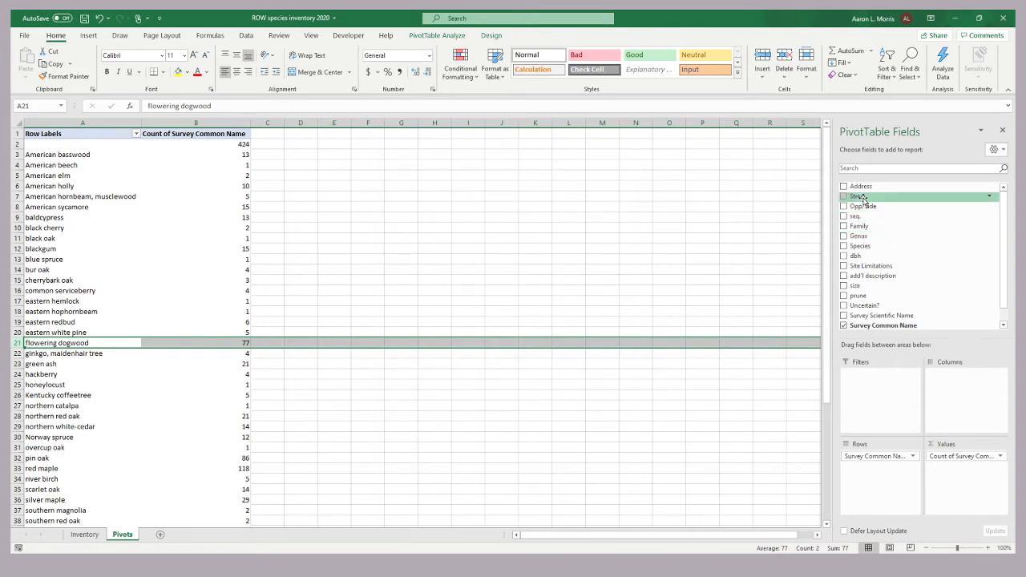
{"action": "left_click_drag", "start_coordinate": [868, 198], "coordinate": [949, 391]}
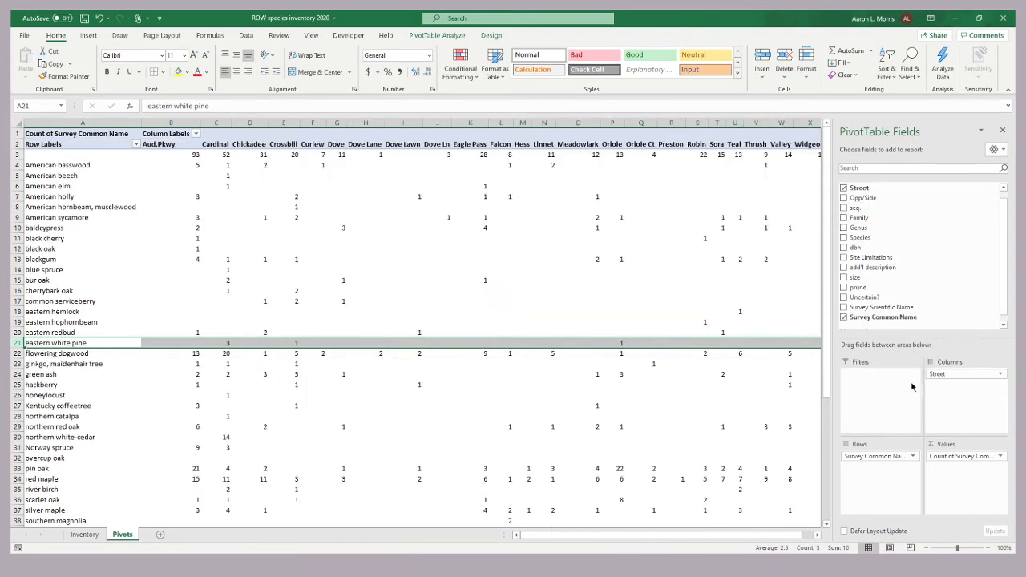
- Examine the street headings, the red maple row and the Aud.Pkwy column in the PivotTable
{"action": "mouse_move", "coordinate": [553, 539]}
{"action": "left_mouse_down"}
{"action": "mouse_move", "coordinate": [602, 543]}
{"action": "mouse_move", "coordinate": [550, 536]}
{"action": "left_mouse_up"}
{"action": "left_click_drag", "start_coordinate": [193, 145], "coordinate": [500, 147]}
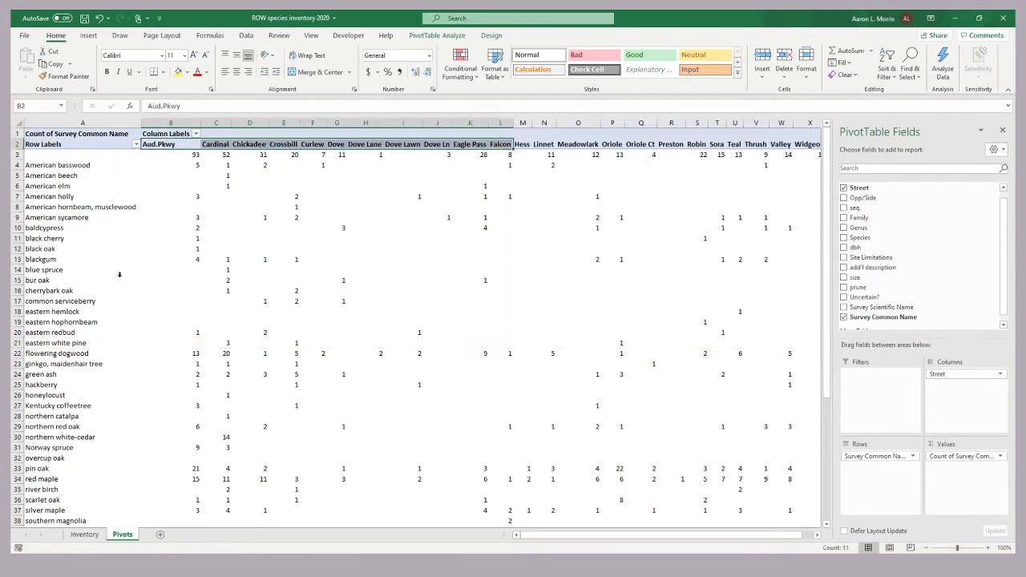
{"action": "left_click", "coordinate": [16, 478]}
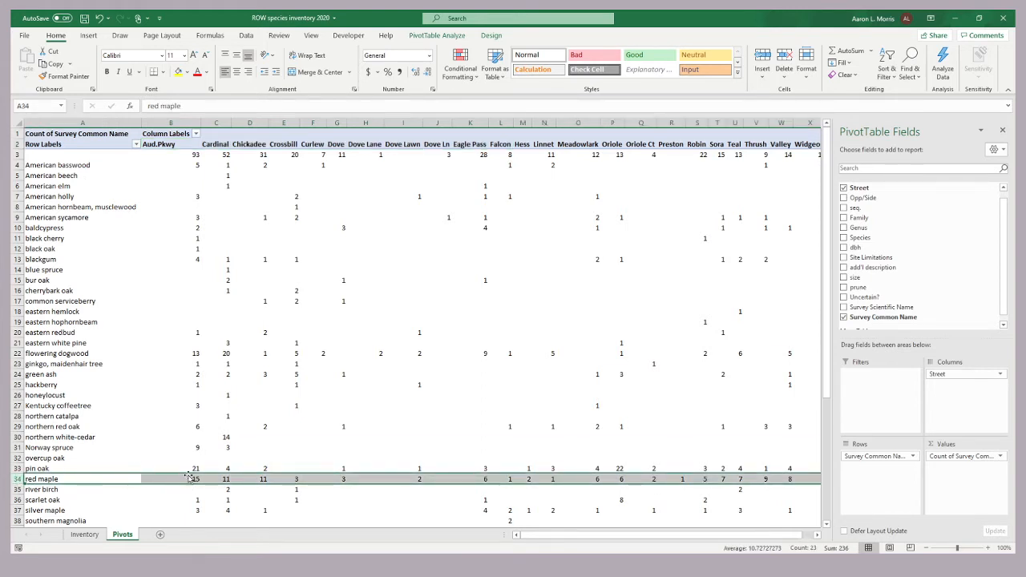
{"action": "left_click", "coordinate": [182, 122]}
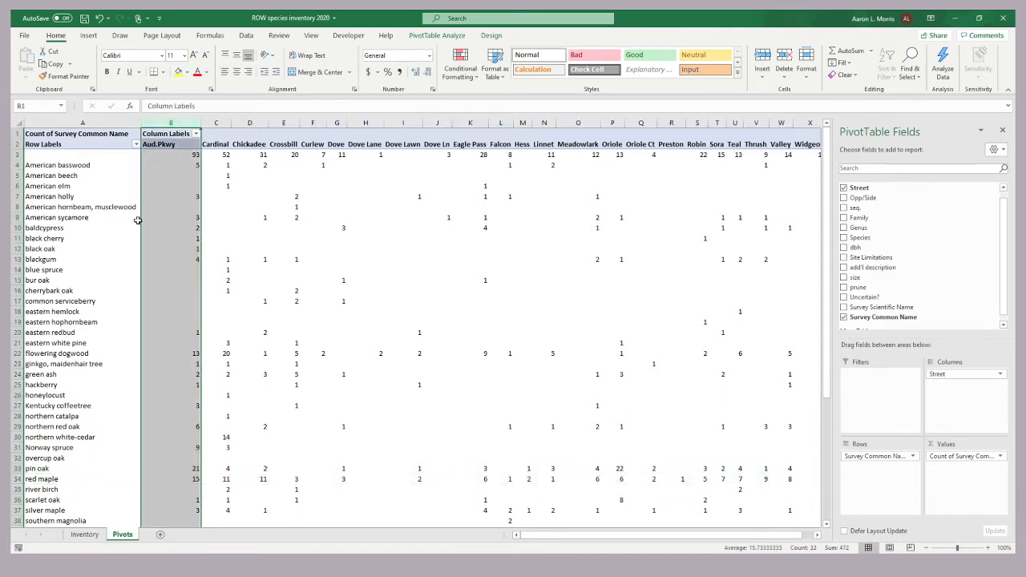
{"action": "left_click", "coordinate": [17, 478]}
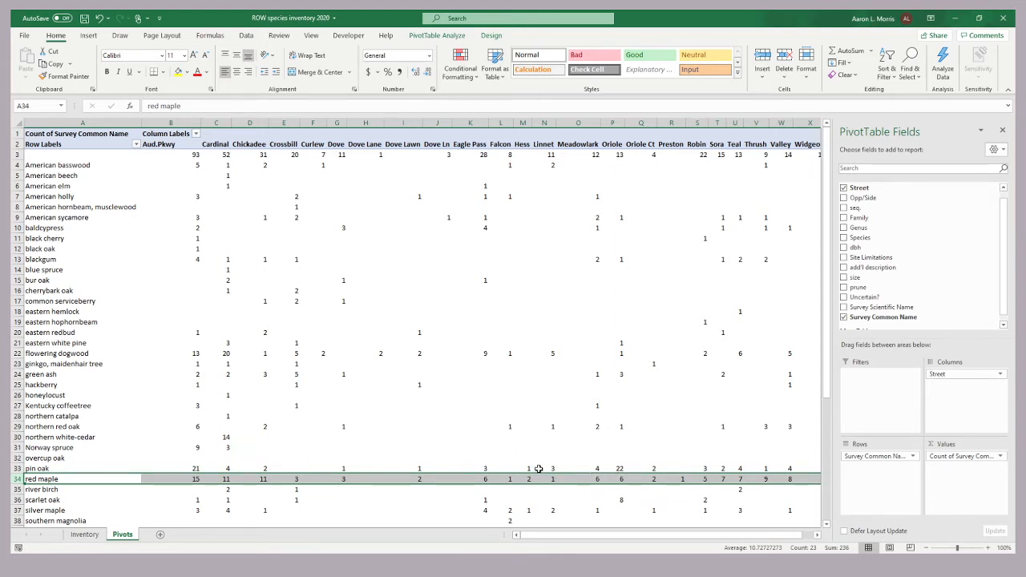
- Compare the remaining PivotTable fields with the Inventory sheet and examine the entries in its size column
{"action": "left_click_drag", "start_coordinate": [1003, 246], "coordinate": [1007, 216]}
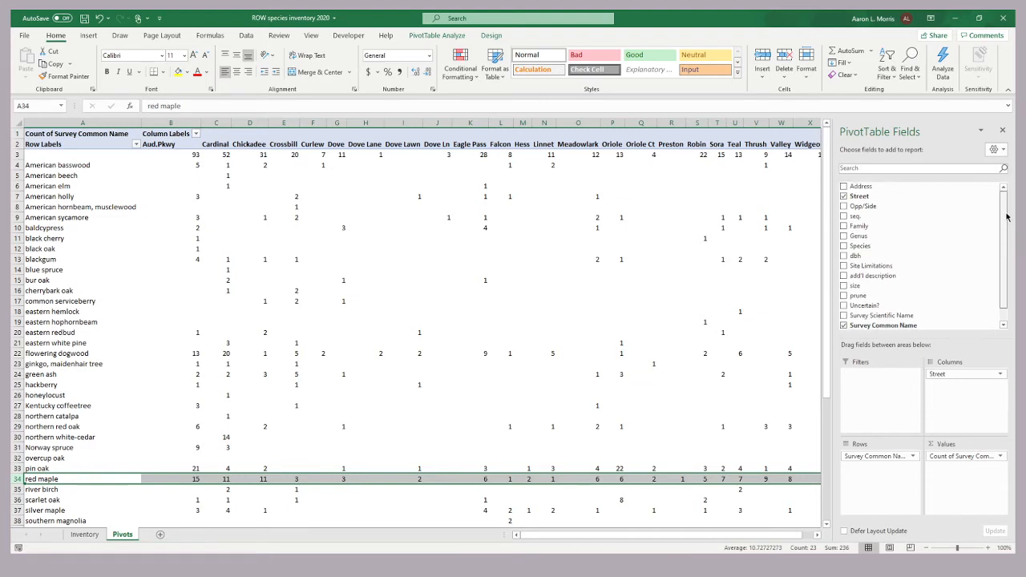
{"action": "left_click", "coordinate": [93, 537]}
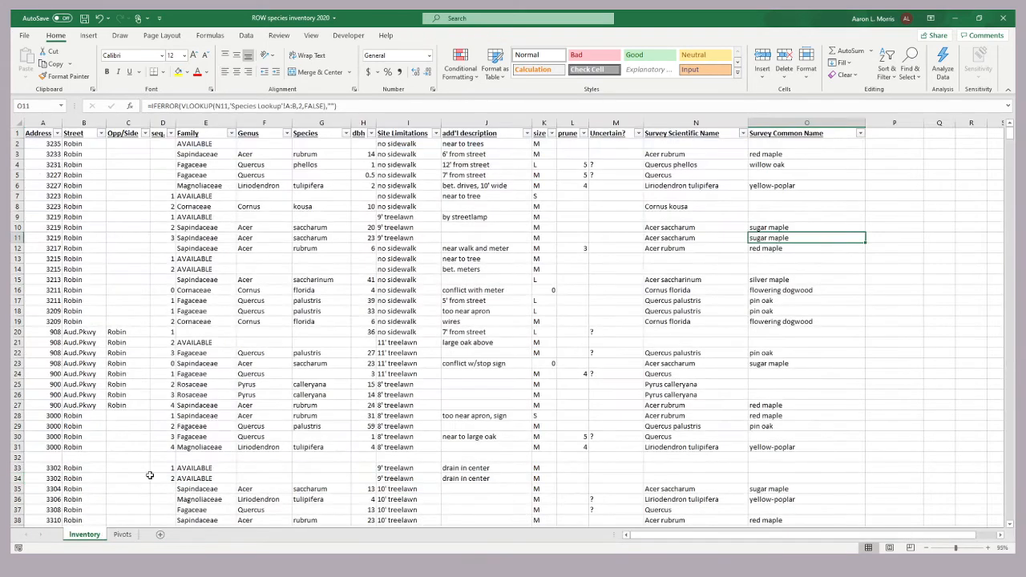
{"action": "left_click", "coordinate": [123, 535]}
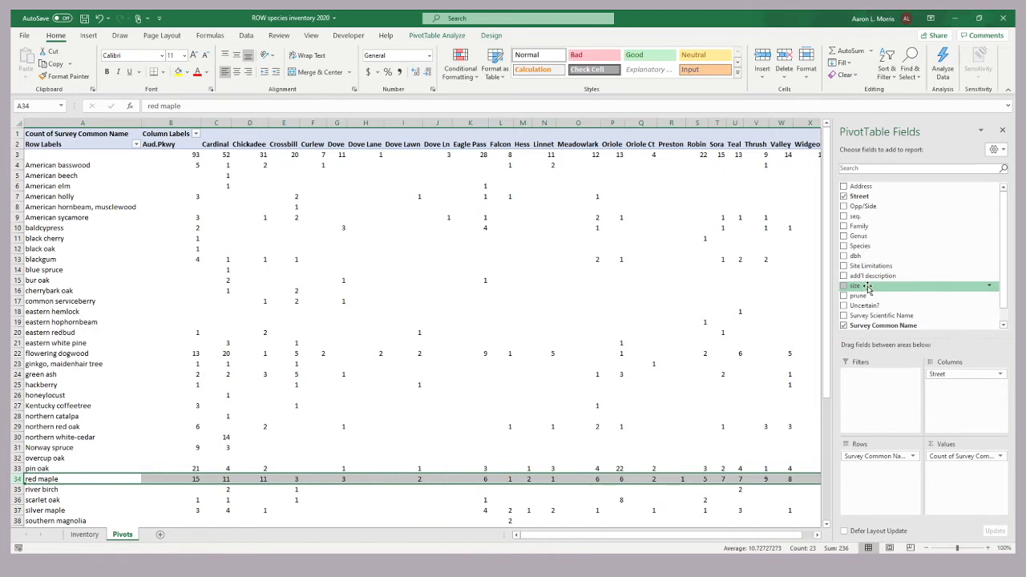
{"action": "left_click", "coordinate": [85, 534]}
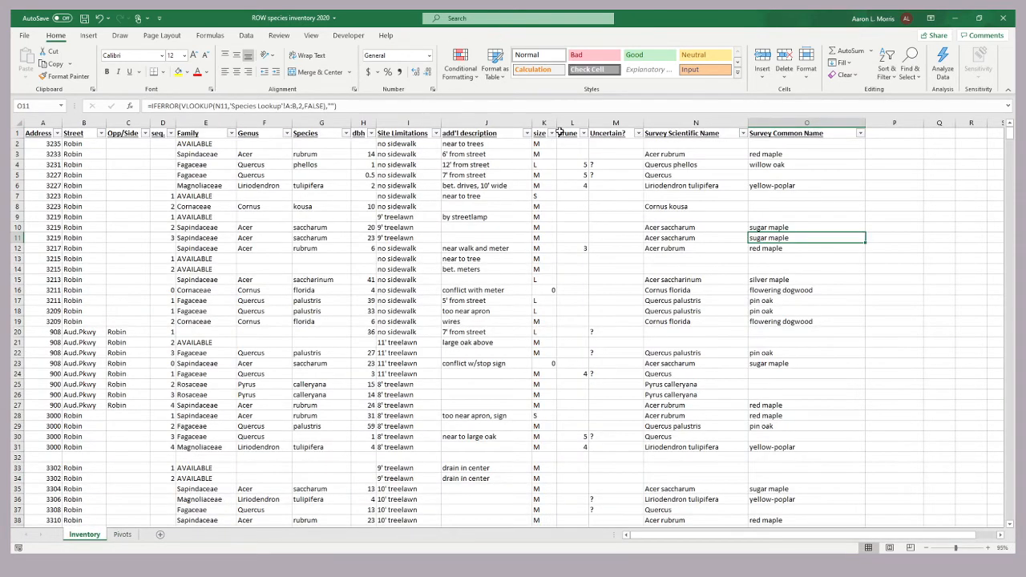
{"action": "left_click", "coordinate": [543, 124]}
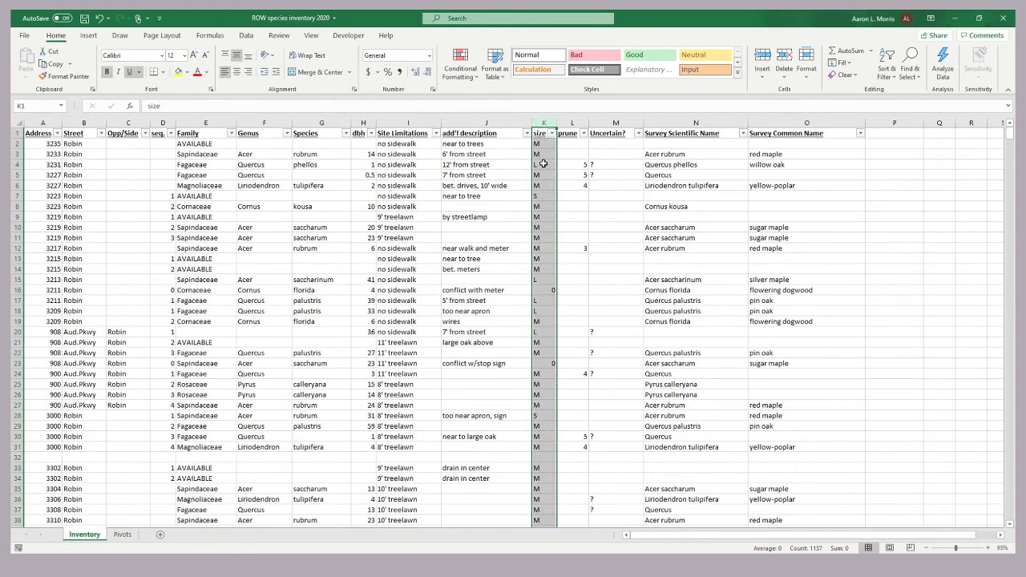
{"action": "left_click_drag", "start_coordinate": [543, 163], "coordinate": [545, 258]}
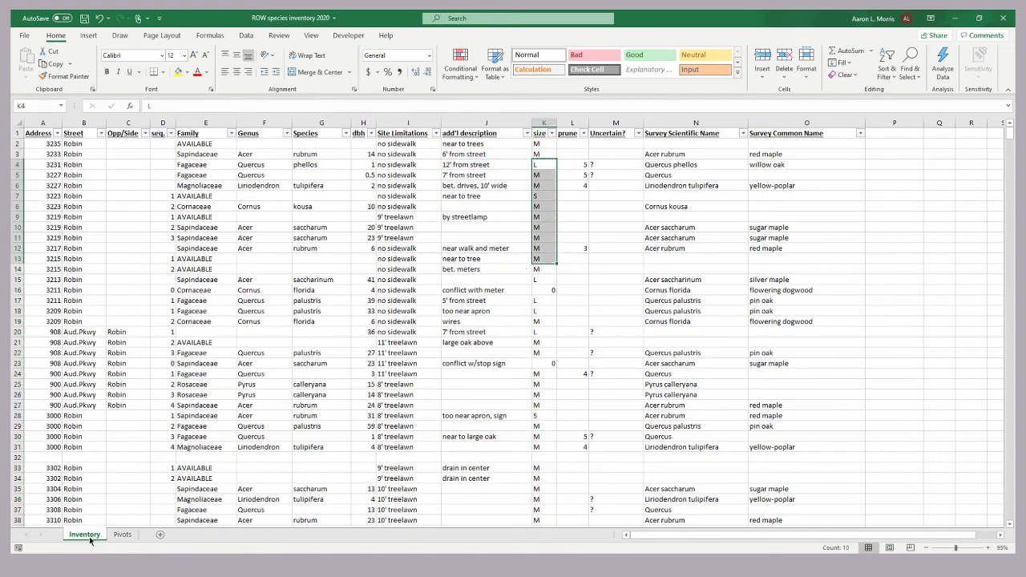
- Add the size field to the PivotTable's filters and filter the table to size L
{"action": "left_click", "coordinate": [121, 535]}
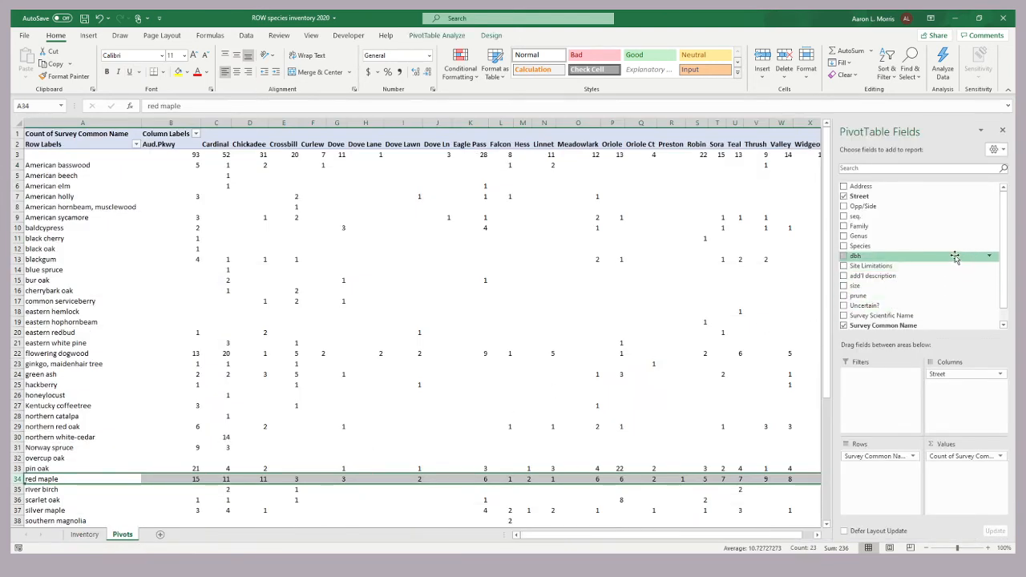
{"action": "left_click_drag", "start_coordinate": [858, 286], "coordinate": [859, 399]}
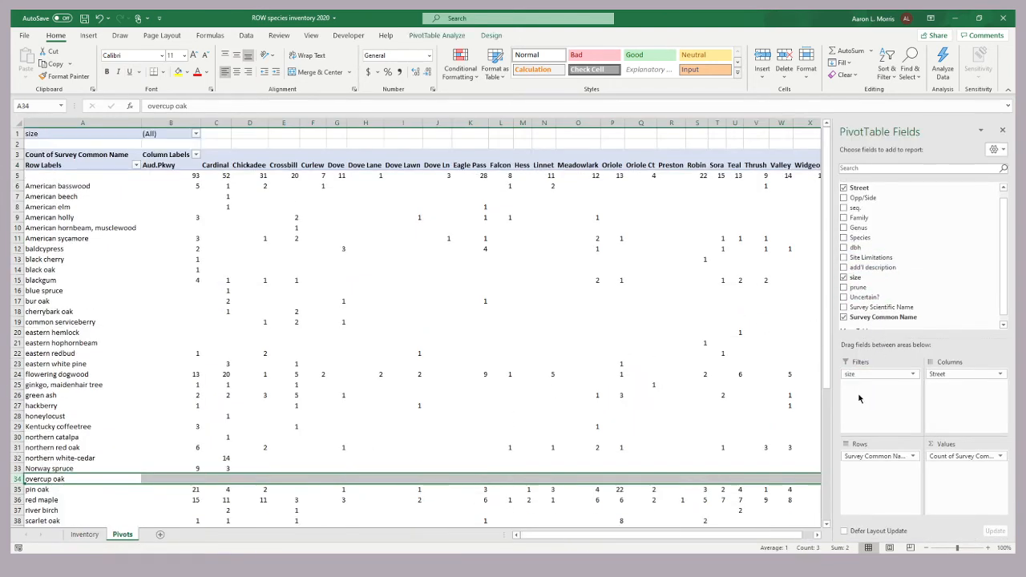
{"action": "left_click", "coordinate": [117, 135]}
{"action": "left_click", "coordinate": [161, 135]}
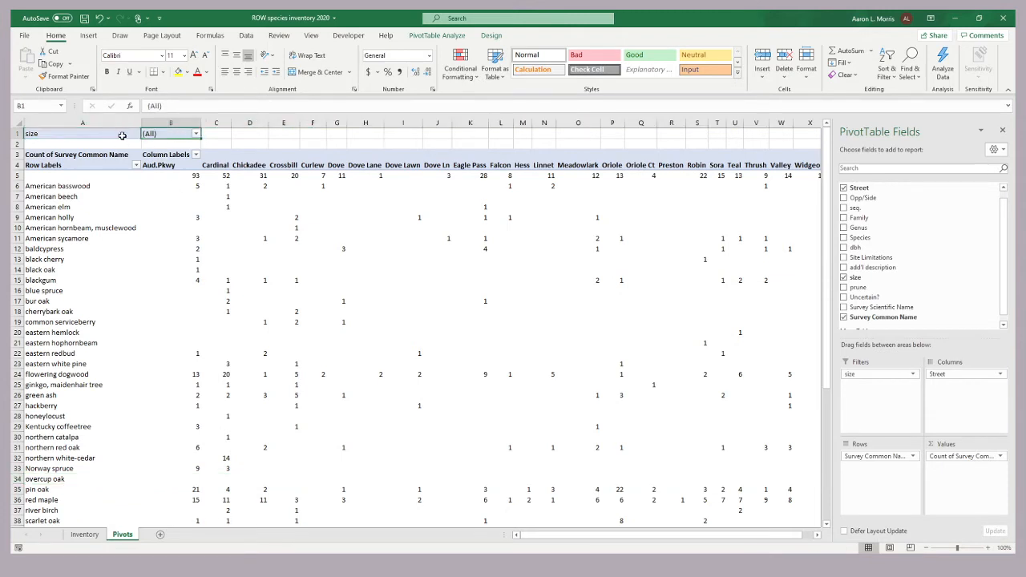
{"action": "left_click_drag", "start_coordinate": [97, 136], "coordinate": [184, 135]}
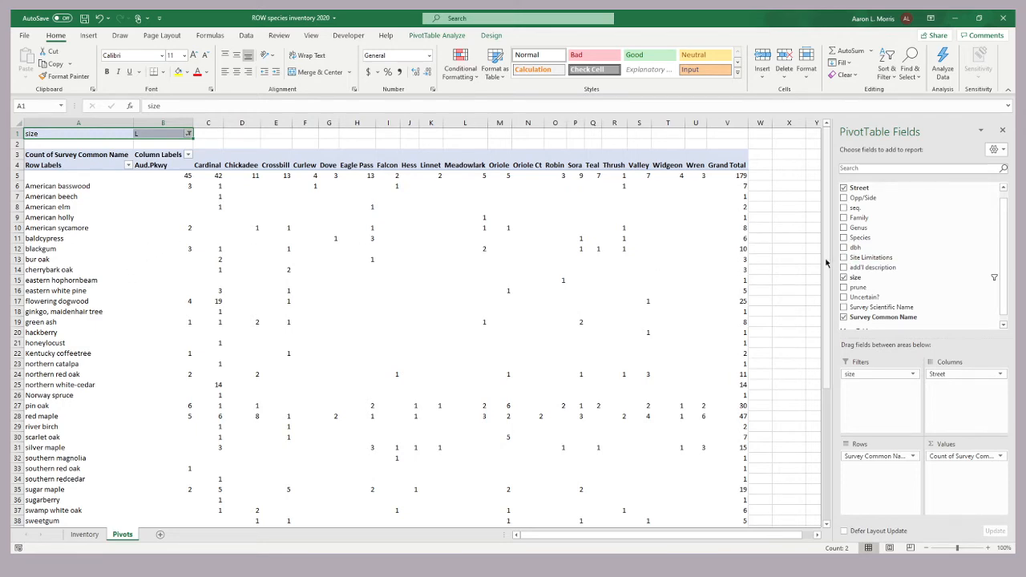
- Examine the Grand Total column and row of the PivotTable filtered to size L
{"action": "mouse_move", "coordinate": [825, 262]}
{"action": "left_mouse_down"}
{"action": "mouse_move", "coordinate": [825, 396]}
{"action": "mouse_move", "coordinate": [834, 245]}
{"action": "left_mouse_up"}
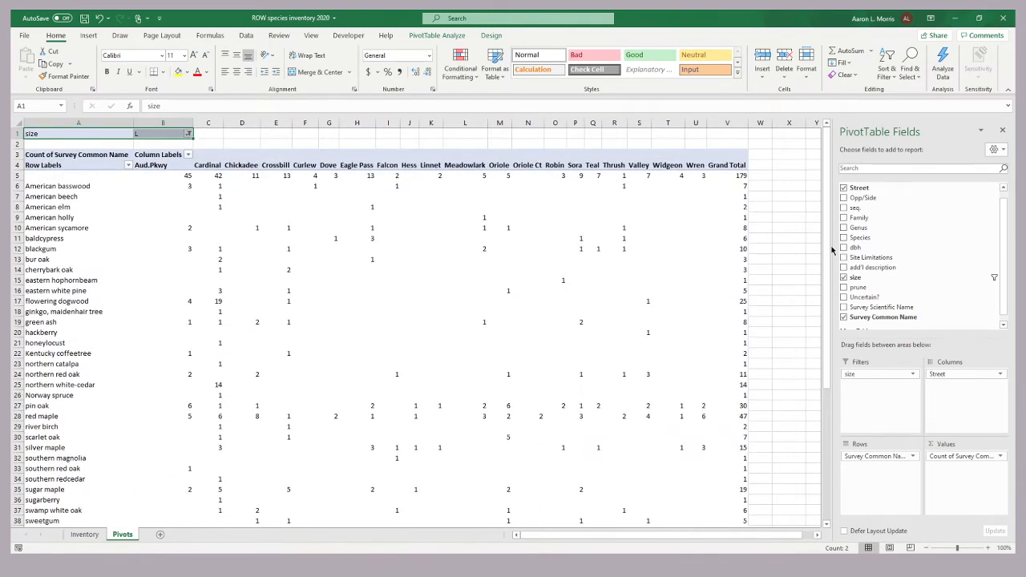
{"action": "left_click", "coordinate": [728, 124]}
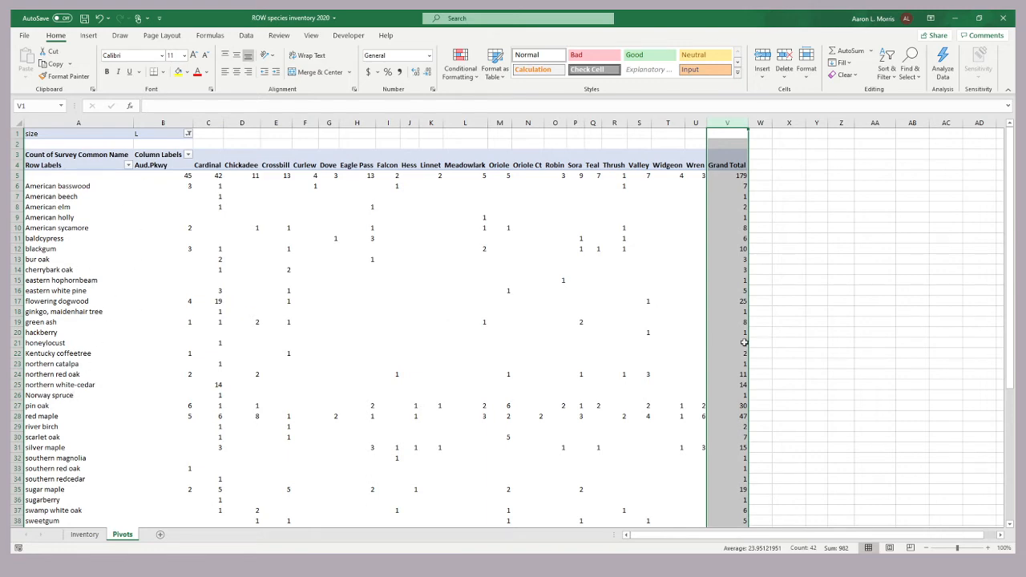
{"action": "left_click_drag", "start_coordinate": [1002, 261], "coordinate": [986, 406]}
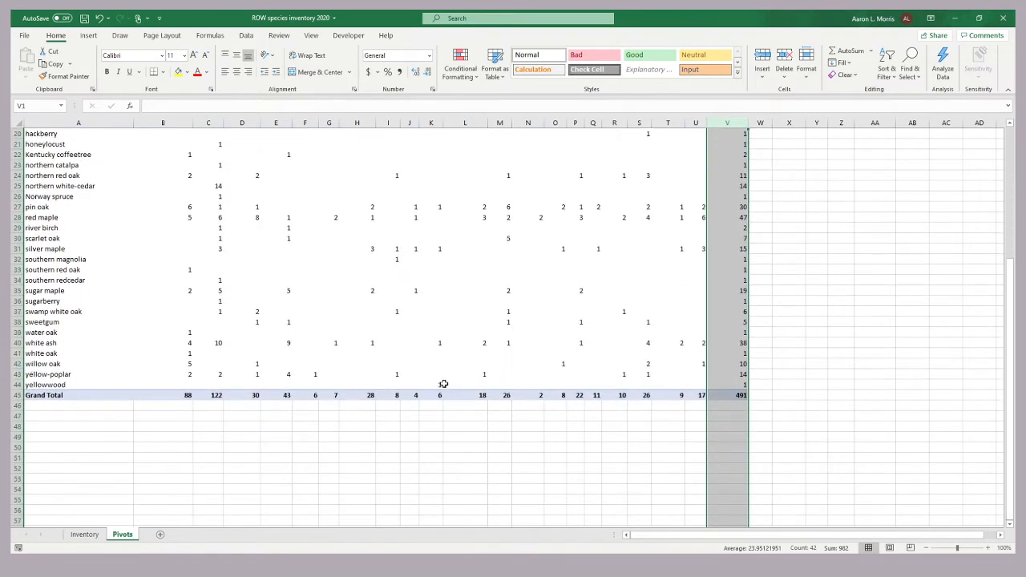
{"action": "left_click", "coordinate": [14, 394]}
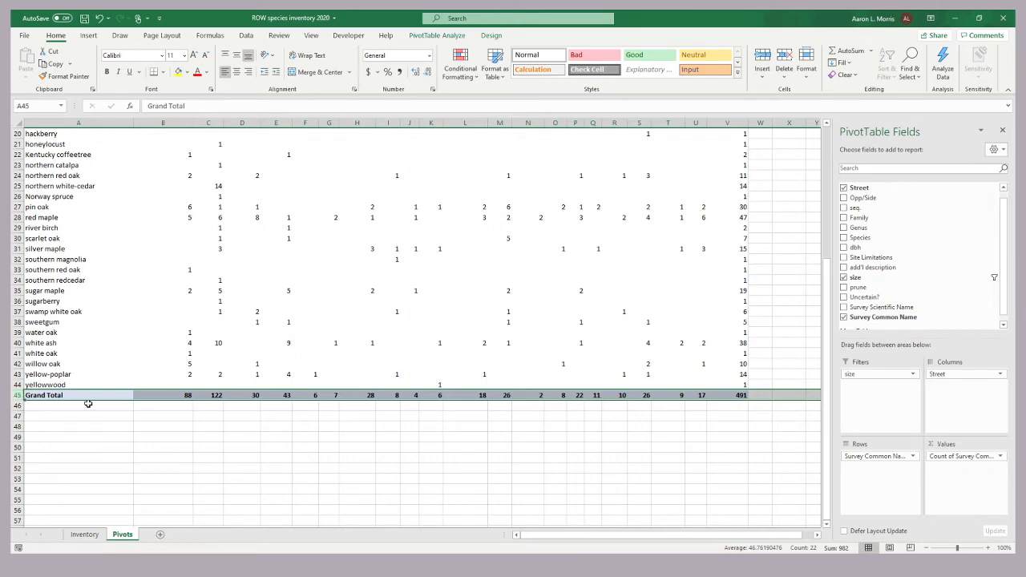
{"action": "left_click_drag", "start_coordinate": [829, 353], "coordinate": [806, 368]}
{"action": "left_click", "coordinate": [727, 396]}
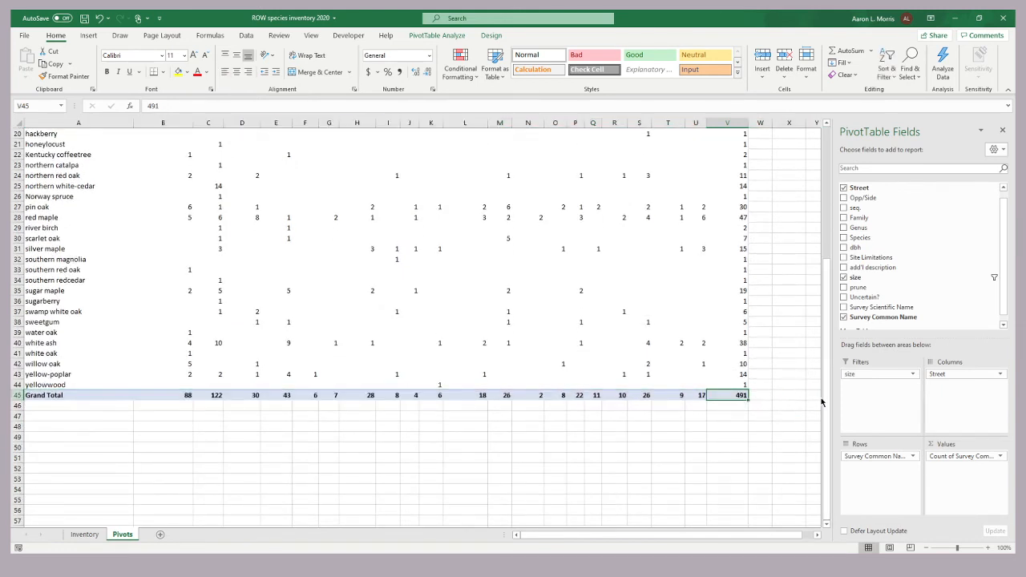
- Filter the PivotTable to size S and check its overall grand total
{"action": "scroll", "coordinate": [826, 251], "scroll_direction": "up", "scroll_amount": 7}
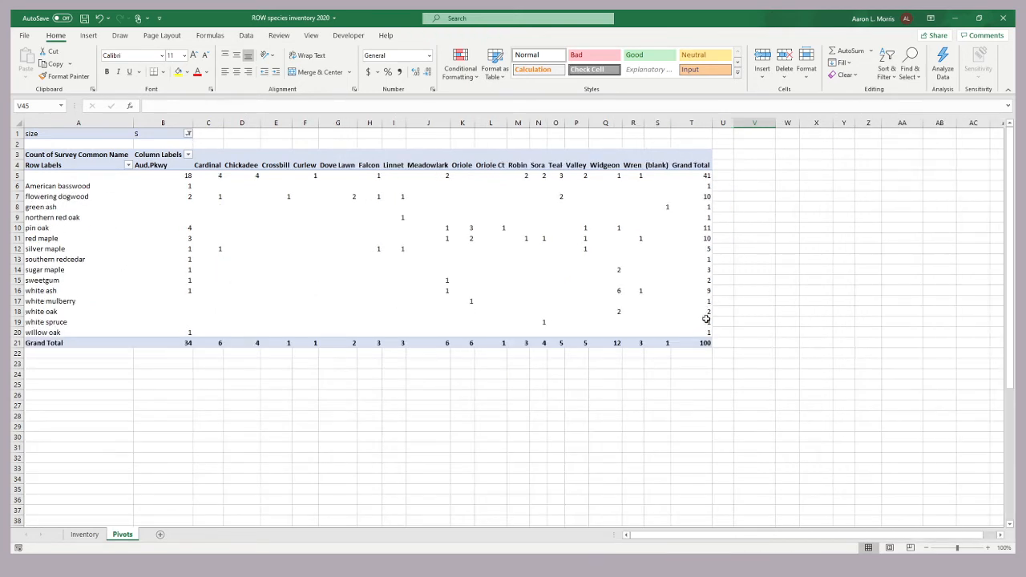
{"action": "left_click", "coordinate": [703, 344]}
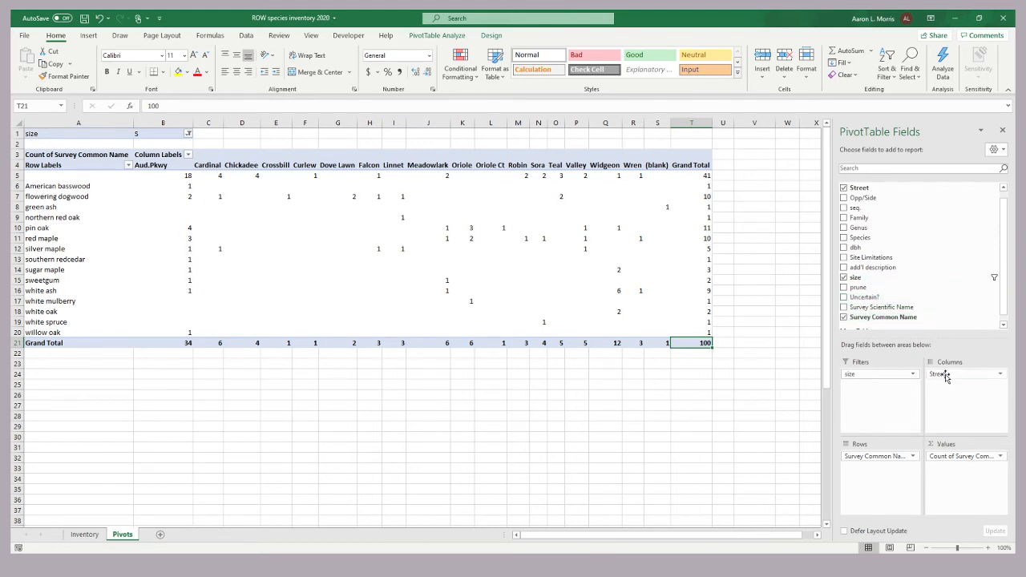
- Move the Street field into the PivotTable's rows beneath Survey Common Name and examine the streets listed under red maple and silver maple
{"action": "left_click_drag", "start_coordinate": [945, 378], "coordinate": [876, 470]}
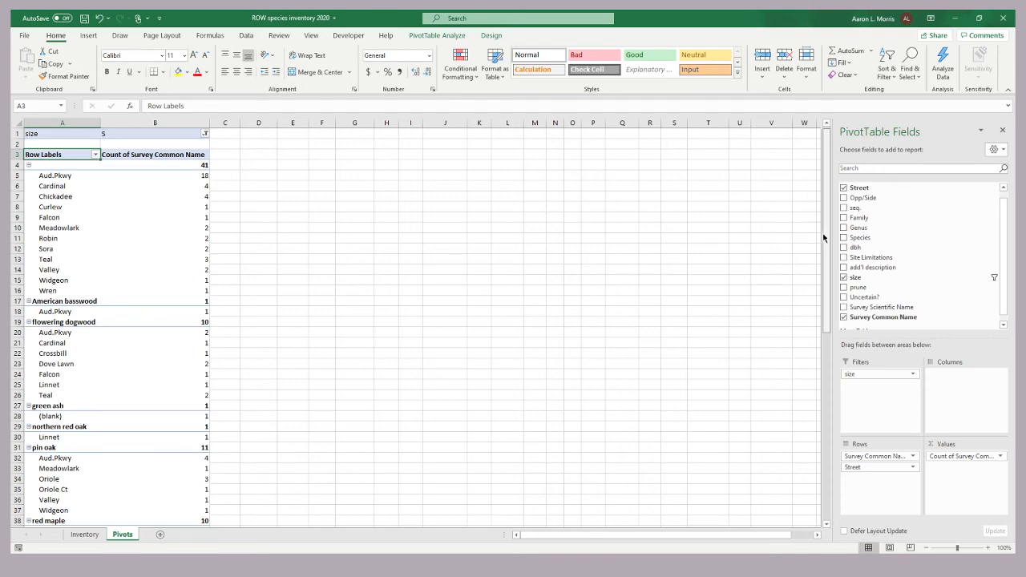
{"action": "left_click_drag", "start_coordinate": [825, 235], "coordinate": [799, 341]}
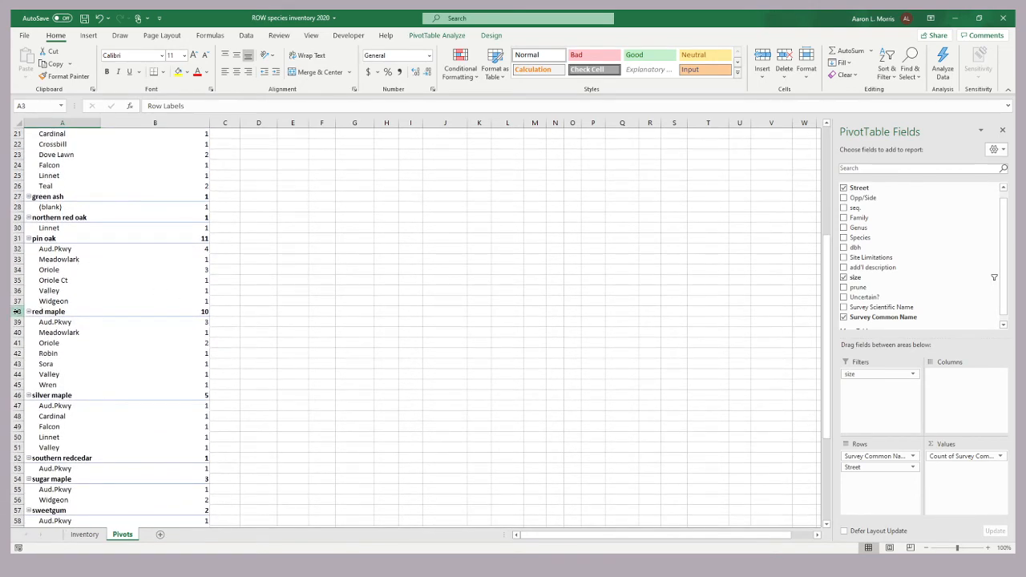
{"action": "left_click_drag", "start_coordinate": [16, 312], "coordinate": [16, 382]}
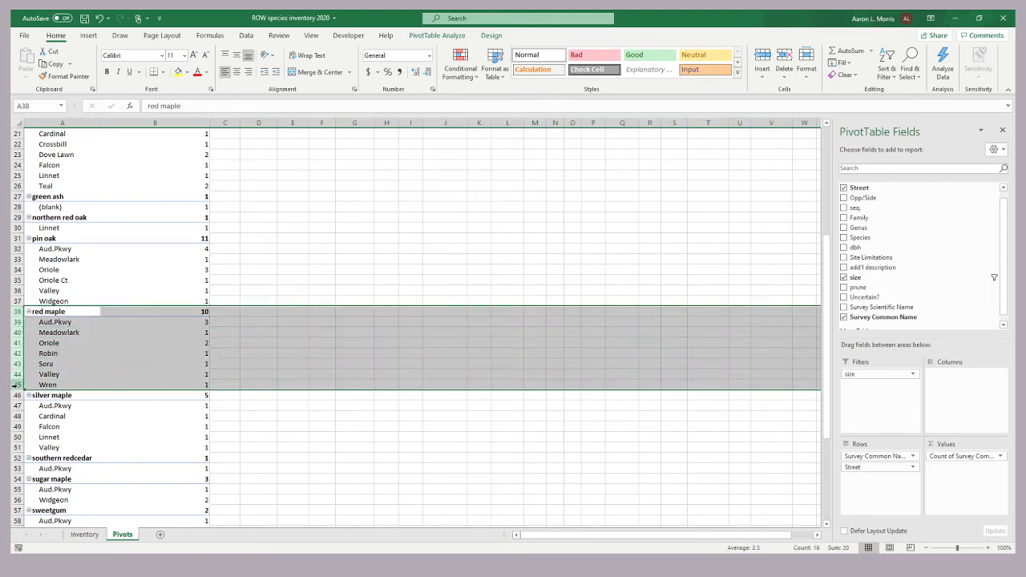
{"action": "left_click", "coordinate": [68, 312]}
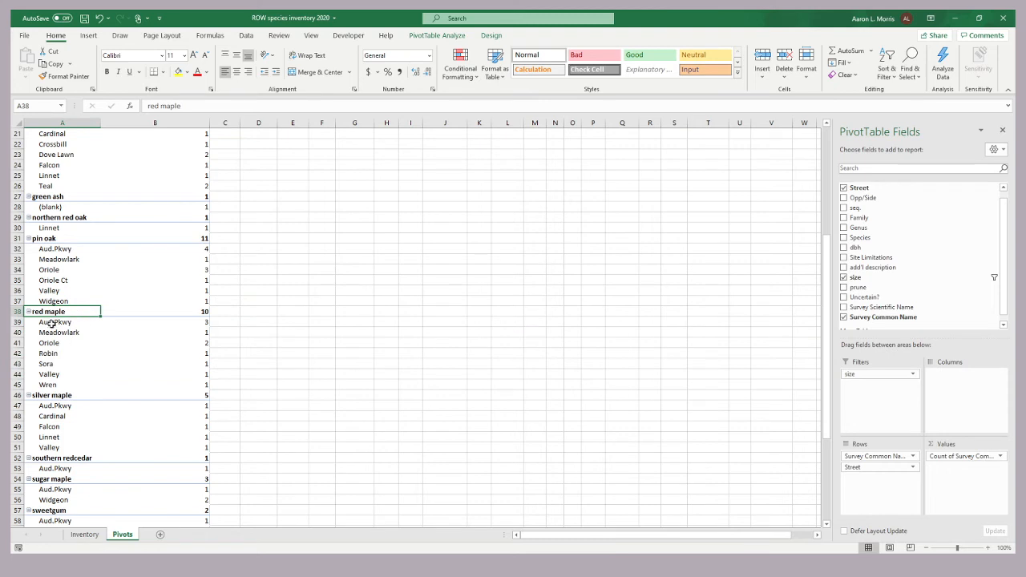
{"action": "left_click_drag", "start_coordinate": [53, 323], "coordinate": [82, 384]}
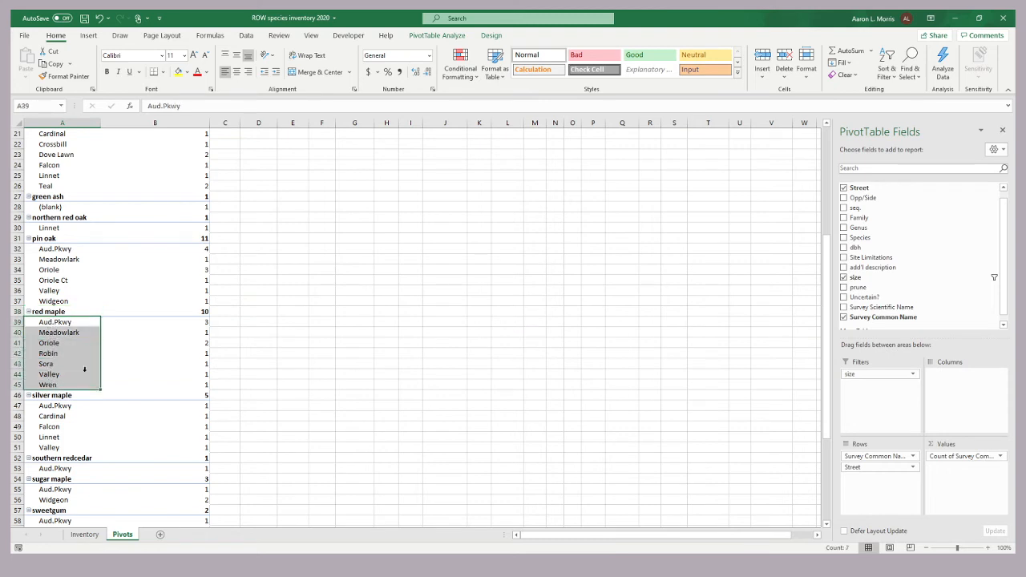
{"action": "left_click", "coordinate": [48, 395]}
{"action": "left_click_drag", "start_coordinate": [49, 406], "coordinate": [184, 449]}
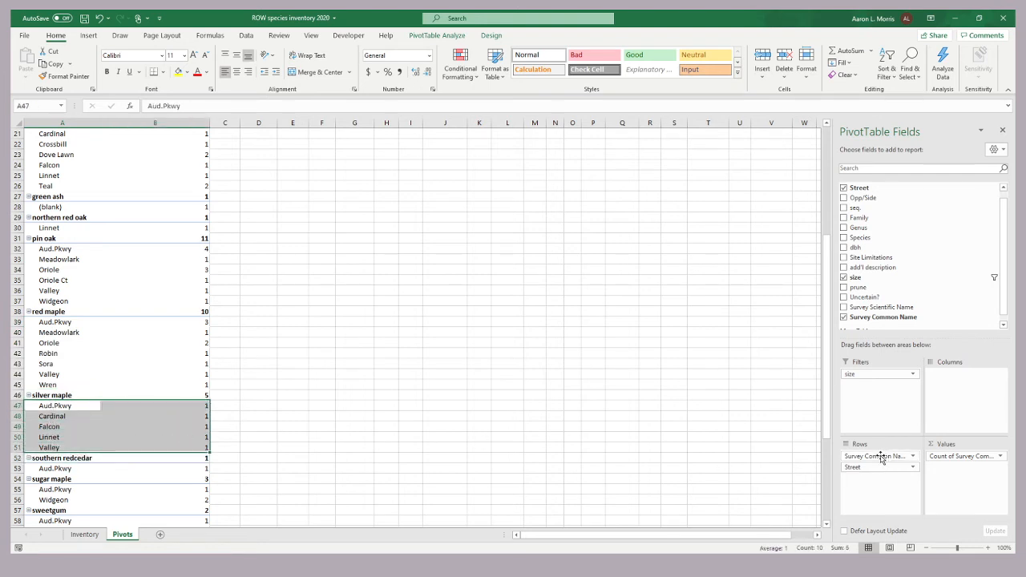
{"action": "left_click", "coordinate": [265, 367]}
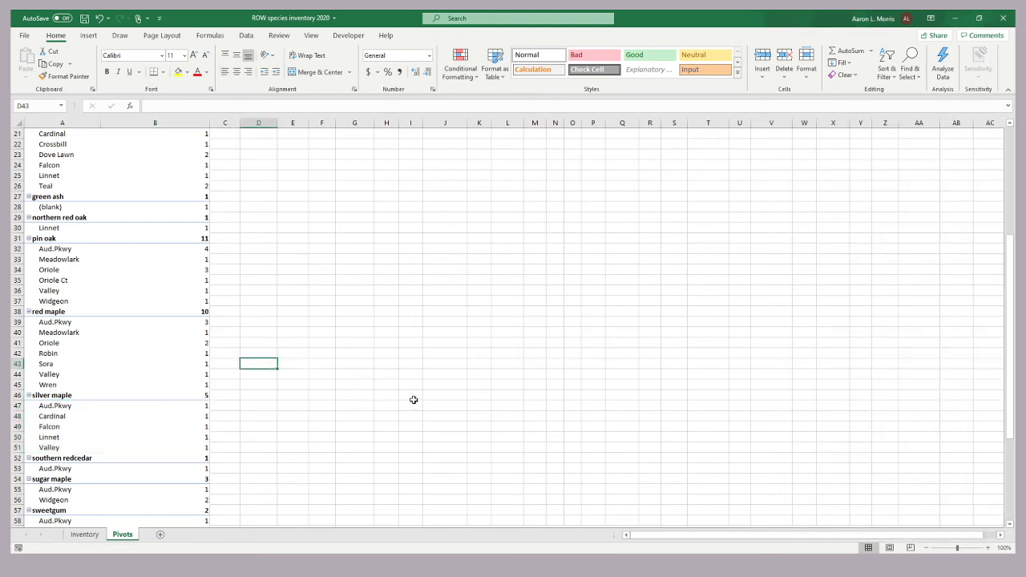
{"action": "left_click", "coordinate": [178, 375]}
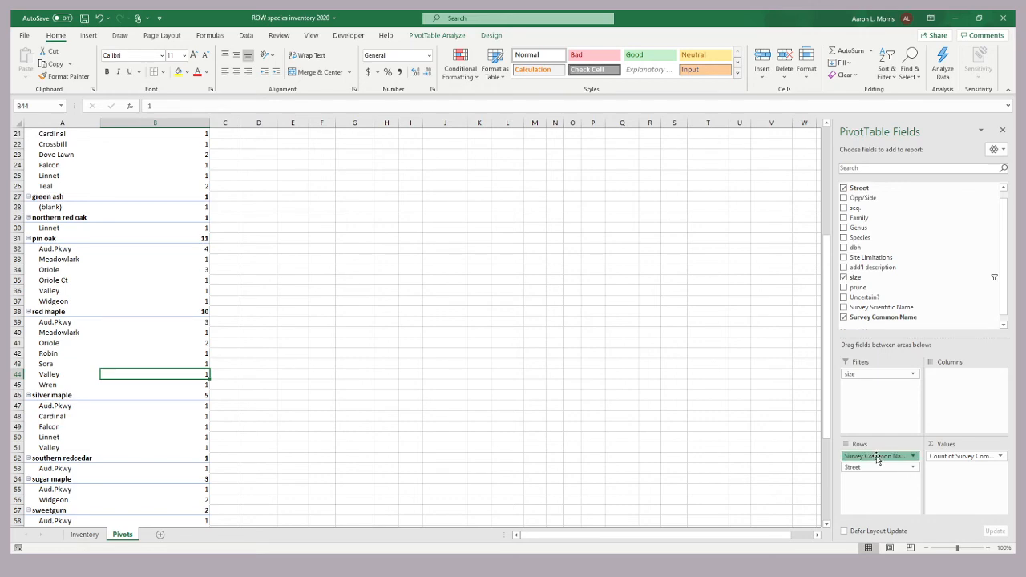
- Reorder the PivotTable's rows so Street comes before Survey Common Name, and examine the tree species listed under Meadowlark and the remaining streets
{"action": "left_click_drag", "start_coordinate": [876, 456], "coordinate": [880, 481]}
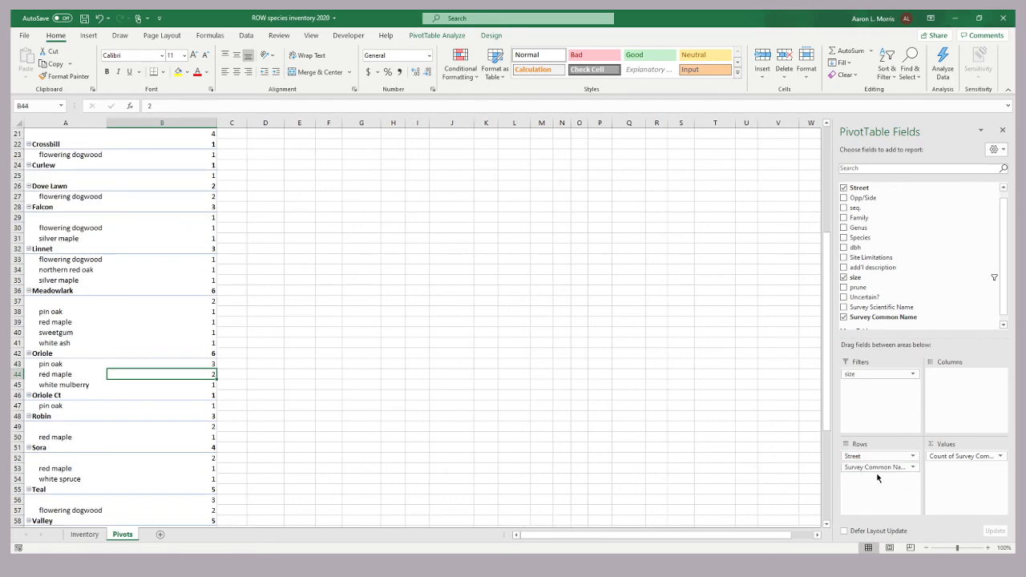
{"action": "scroll", "coordinate": [822, 303], "scroll_direction": "up", "scroll_amount": 1}
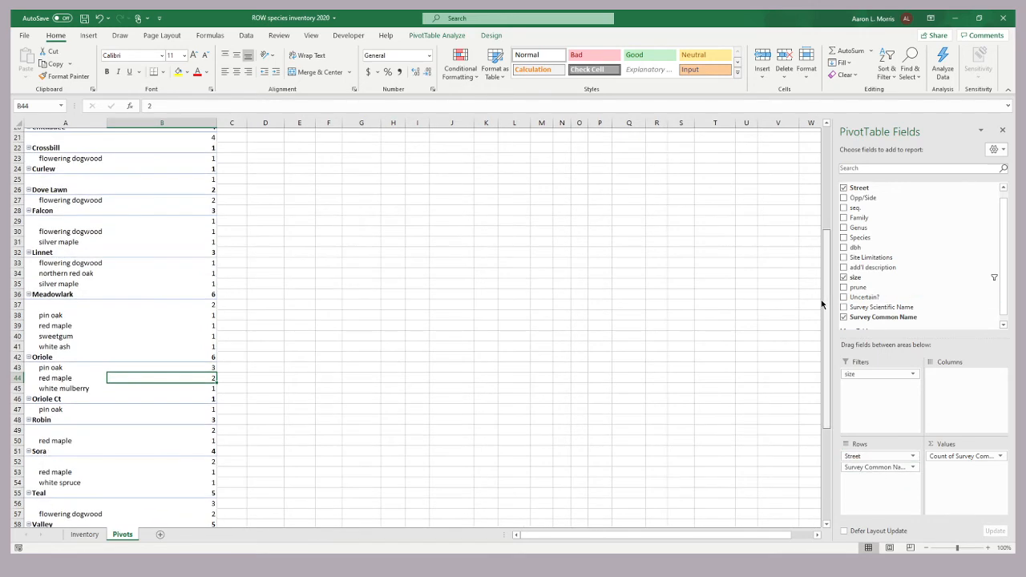
{"action": "left_click_drag", "start_coordinate": [821, 303], "coordinate": [799, 306]}
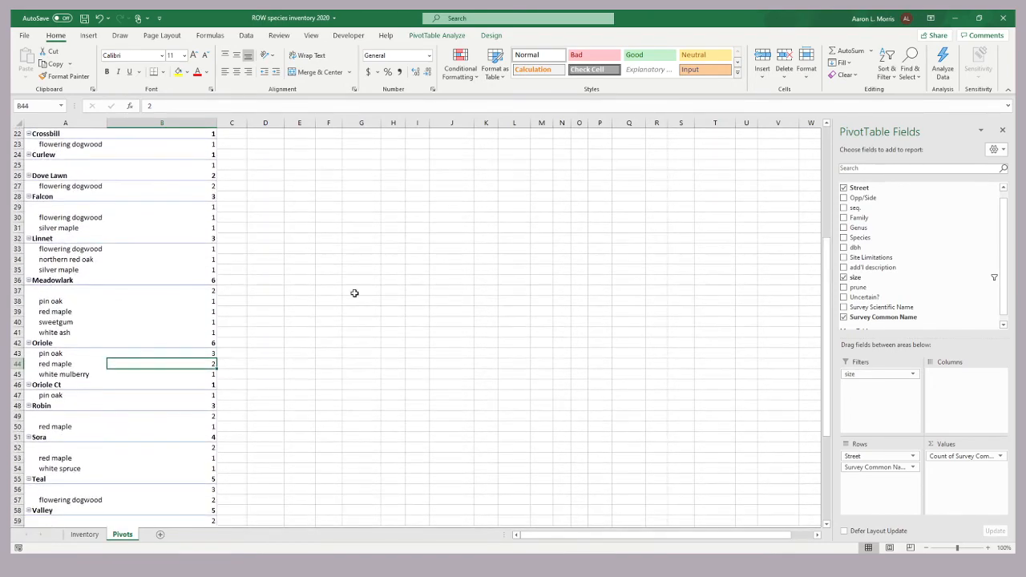
{"action": "left_click_drag", "start_coordinate": [53, 301], "coordinate": [69, 332]}
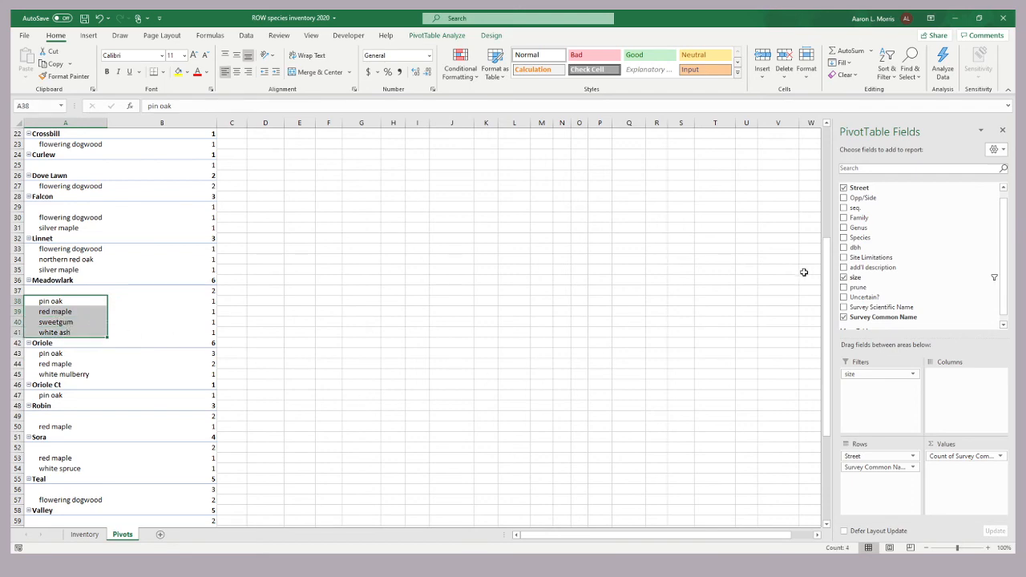
{"action": "left_click_drag", "start_coordinate": [827, 259], "coordinate": [819, 365]}
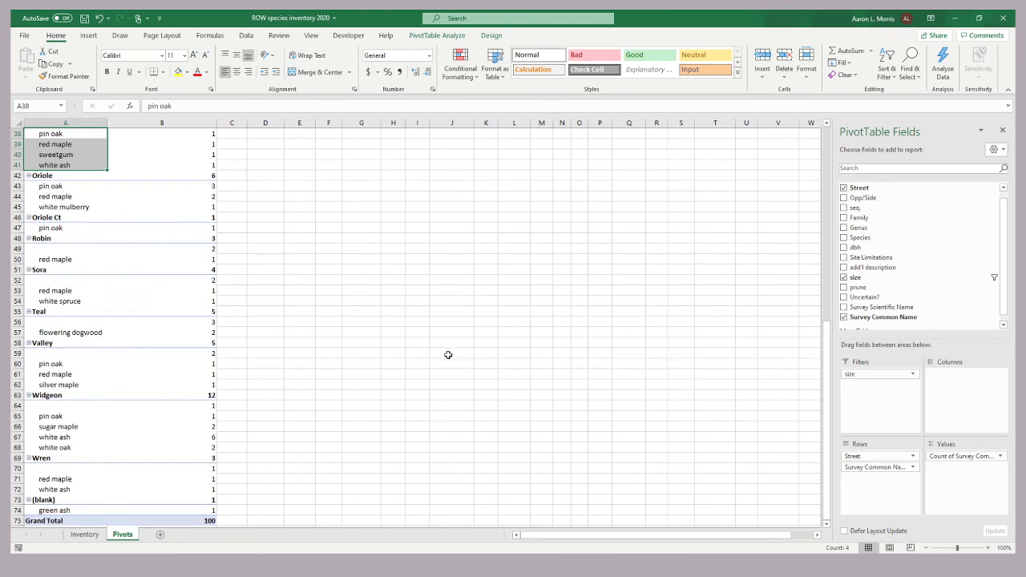
- Check the Survey Scientific Name and Survey Common Name entries on the Inventory sheet
{"action": "left_click", "coordinate": [88, 534]}
{"action": "left_click", "coordinate": [667, 197]}
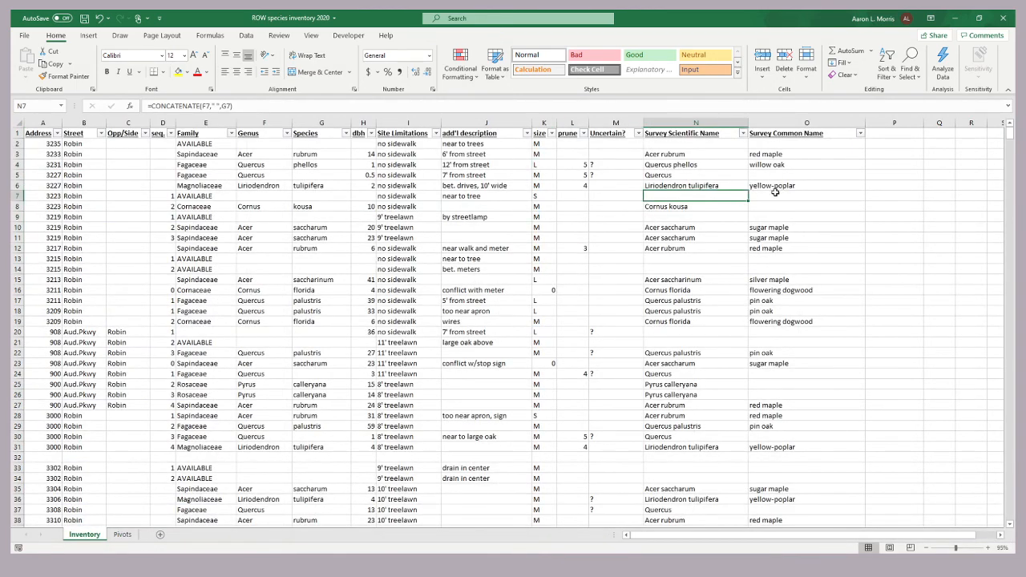
{"action": "left_click", "coordinate": [773, 186]}
- Return to the Pivots sheet and move the Street field from the PivotTable's rows back to its columns
{"action": "left_click", "coordinate": [123, 535]}
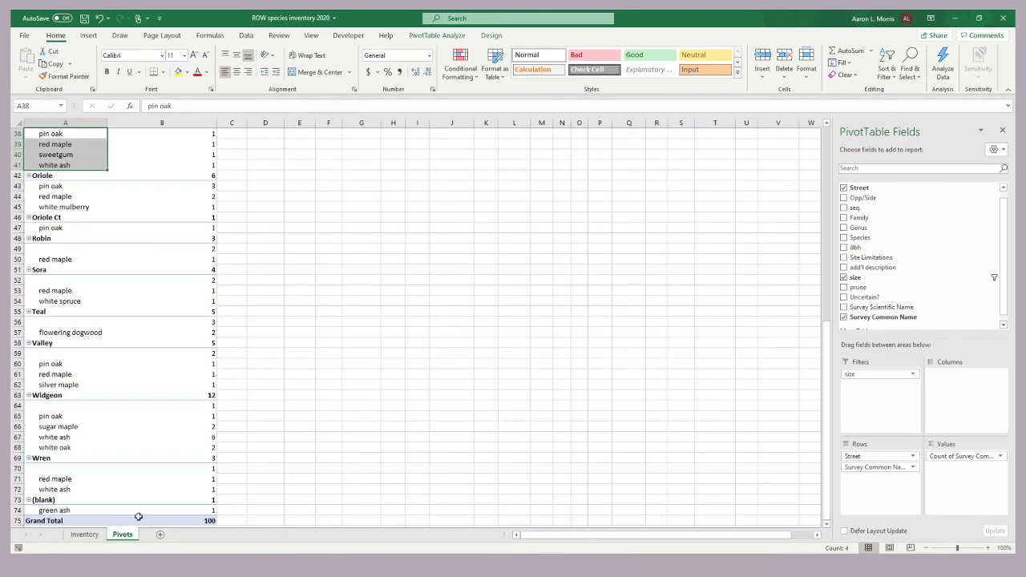
{"action": "left_click_drag", "start_coordinate": [825, 332], "coordinate": [818, 139]}
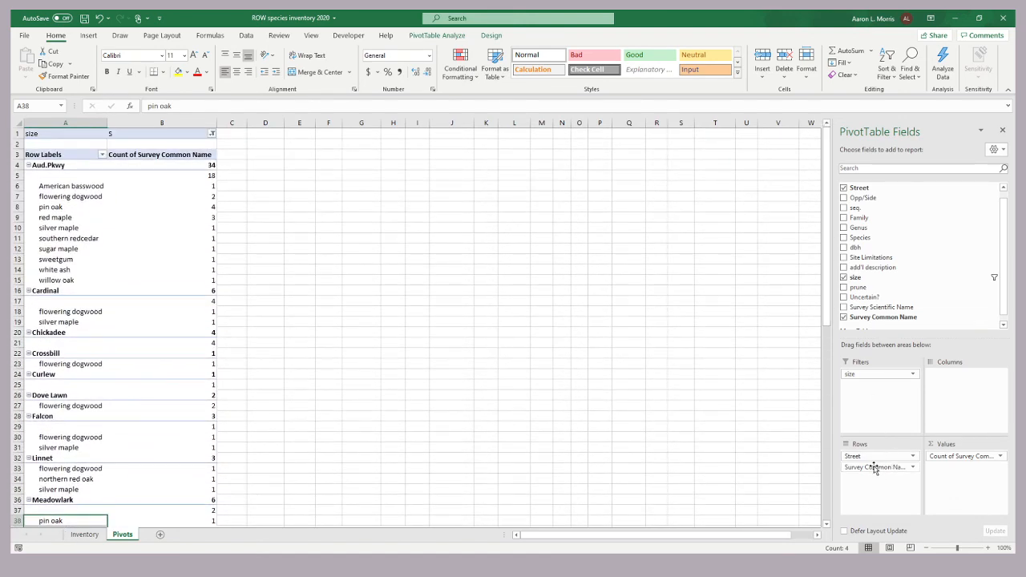
{"action": "left_click_drag", "start_coordinate": [872, 456], "coordinate": [936, 422]}
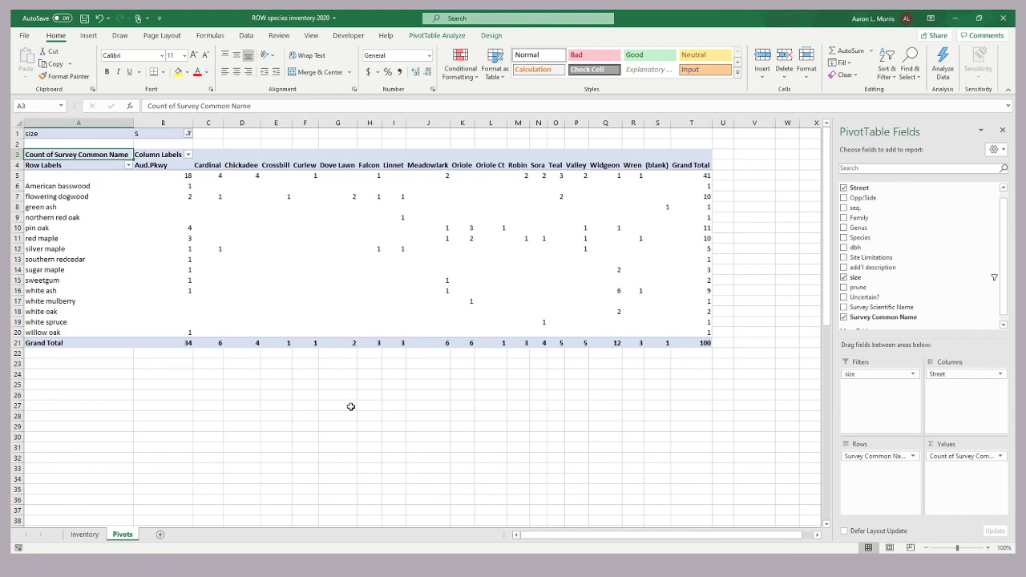